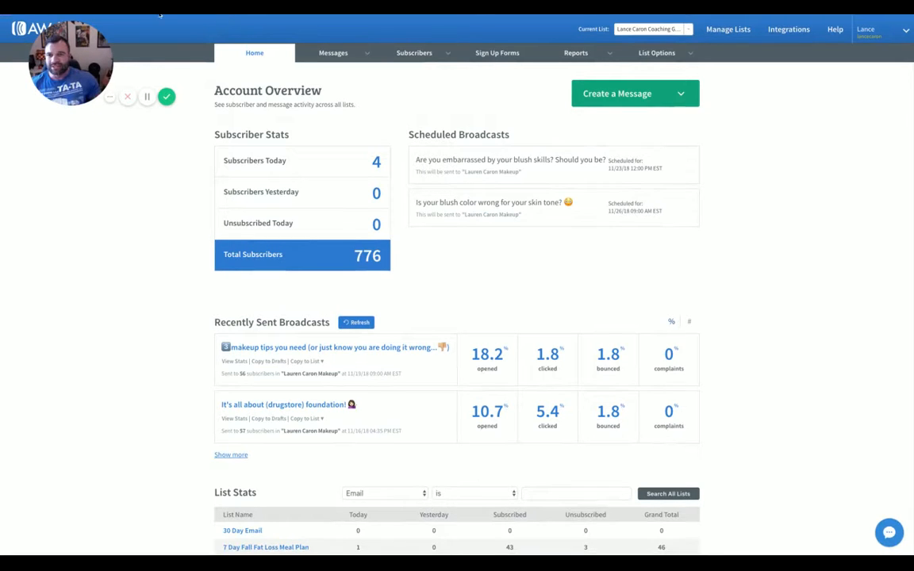
Review the AWeber account's existing mailing lists
{"action": "mouse_move", "coordinate": [84, 67]}
{"action": "left_mouse_down"}
{"action": "mouse_move", "coordinate": [93, 88]}
{"action": "mouse_move", "coordinate": [81, 66]}
{"action": "left_mouse_up"}
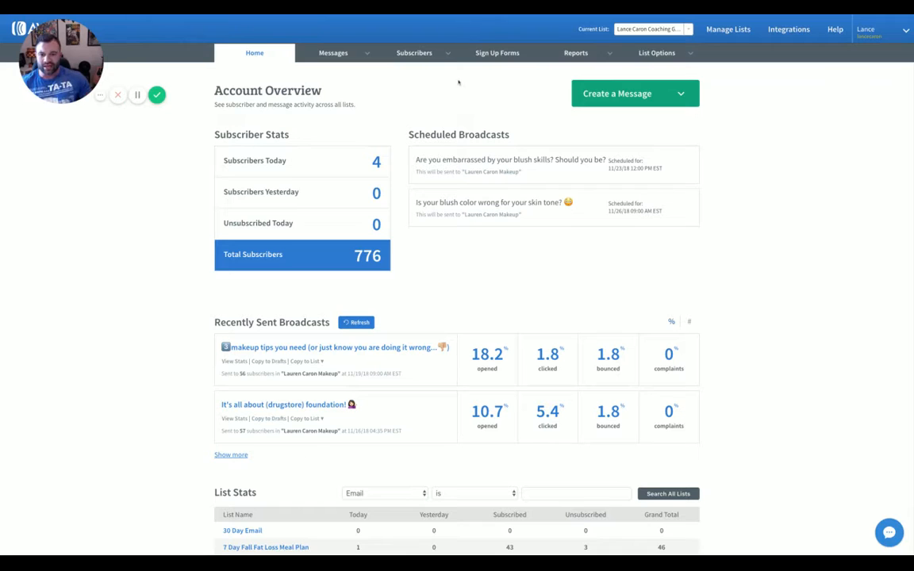
{"action": "left_click", "coordinate": [649, 29]}
{"action": "scroll", "coordinate": [637, 89], "scroll_direction": "up", "scroll_amount": 1}
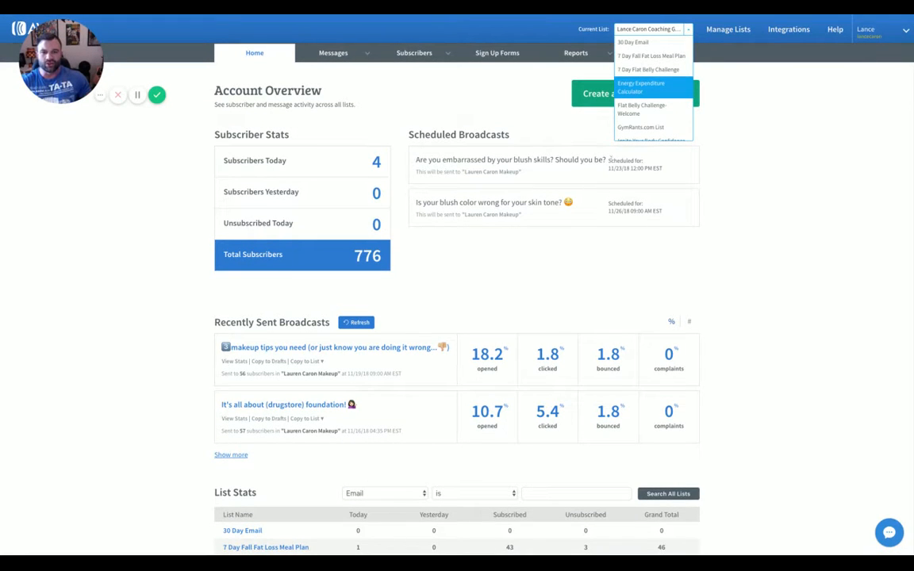
{"action": "scroll", "coordinate": [693, 223], "scroll_direction": "up", "scroll_amount": 1}
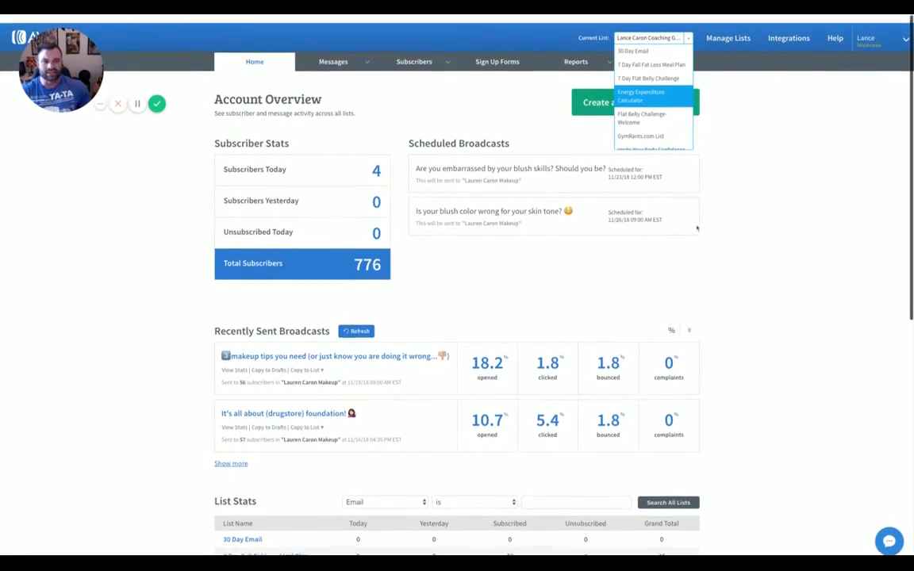
{"action": "left_click", "coordinate": [793, 161]}
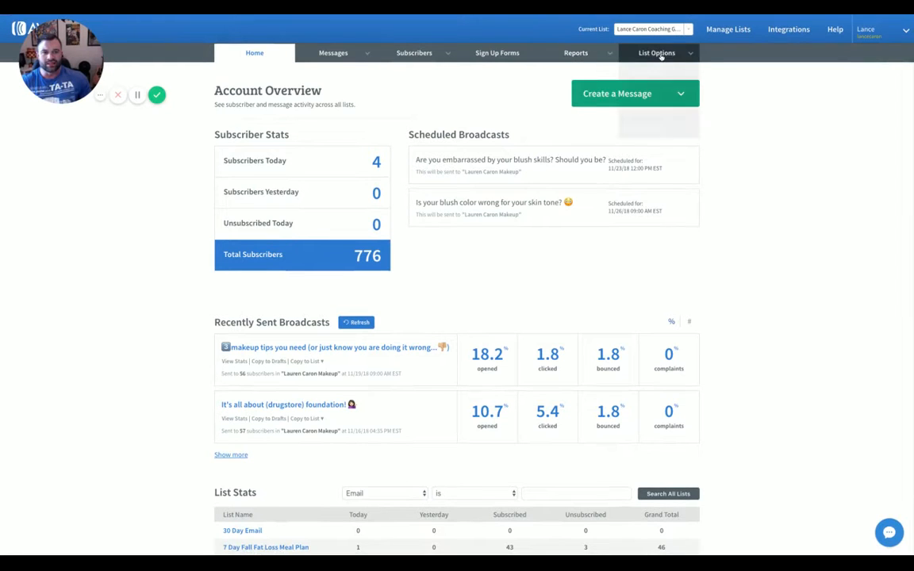
Start a new list in AWeber, keeping the prefilled company and sender details
{"action": "mouse_move", "coordinate": [661, 56]}
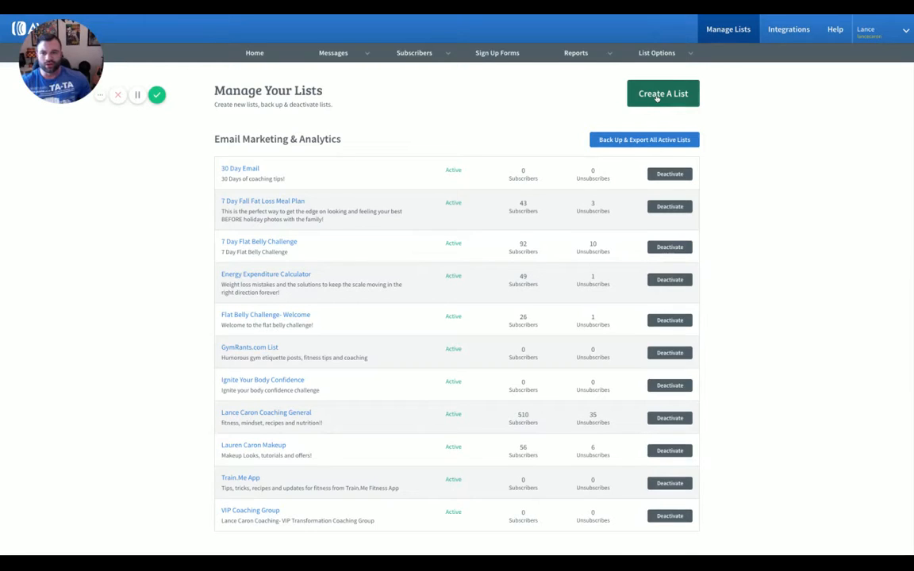
{"action": "left_click", "coordinate": [658, 95]}
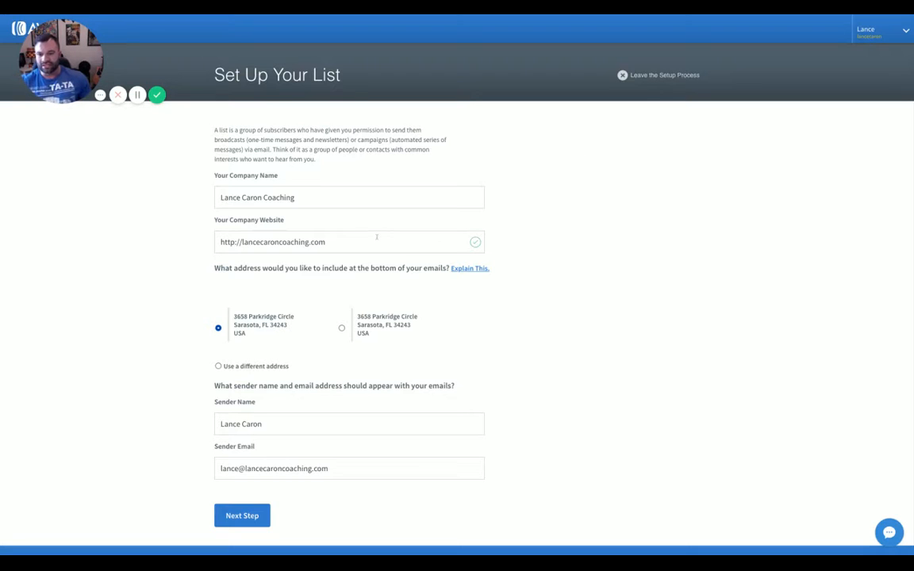
{"action": "scroll", "coordinate": [359, 241], "scroll_direction": "down", "scroll_amount": 2}
{"action": "scroll", "coordinate": [352, 239], "scroll_direction": "up", "scroll_amount": 2}
{"action": "scroll", "coordinate": [353, 239], "scroll_direction": "down", "scroll_amount": 2}
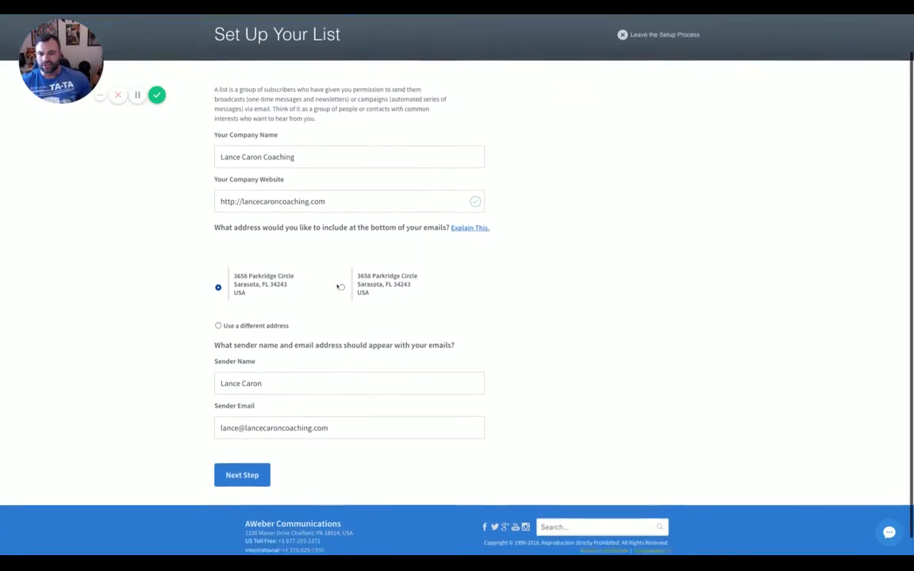
{"action": "left_click", "coordinate": [257, 460]}
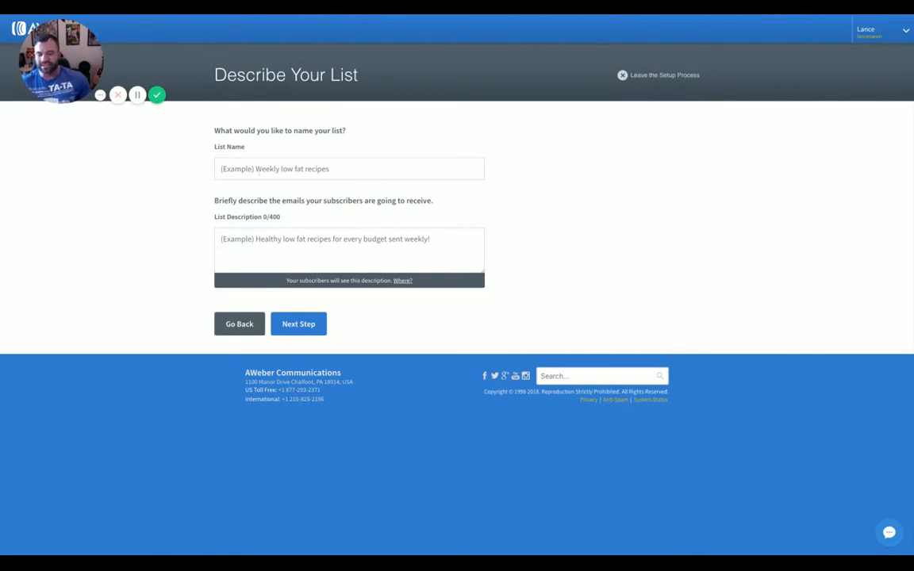
Name the list '28 Day Bikini Body challenge' with description 'group' and continue
{"action": "left_click", "coordinate": [301, 169]}
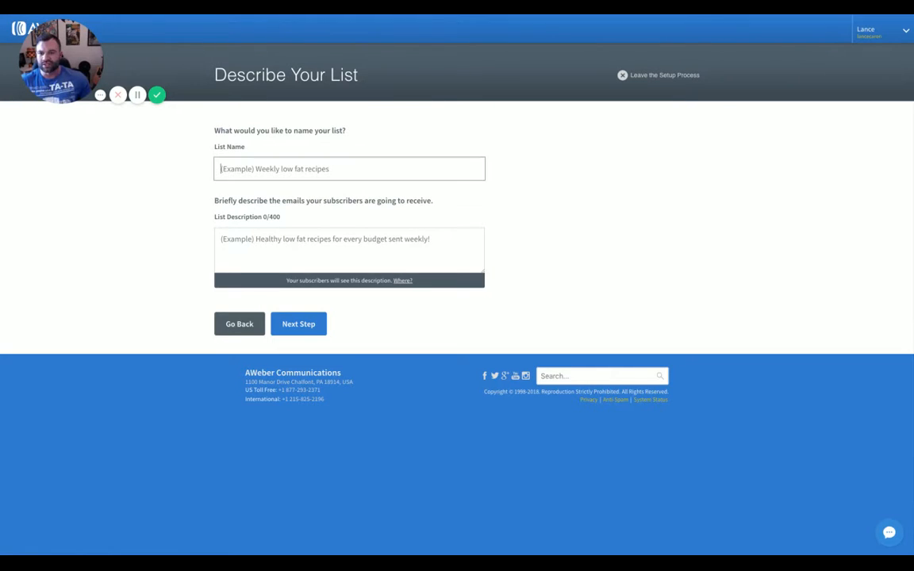
{"action": "type", "text": "28 Day "}
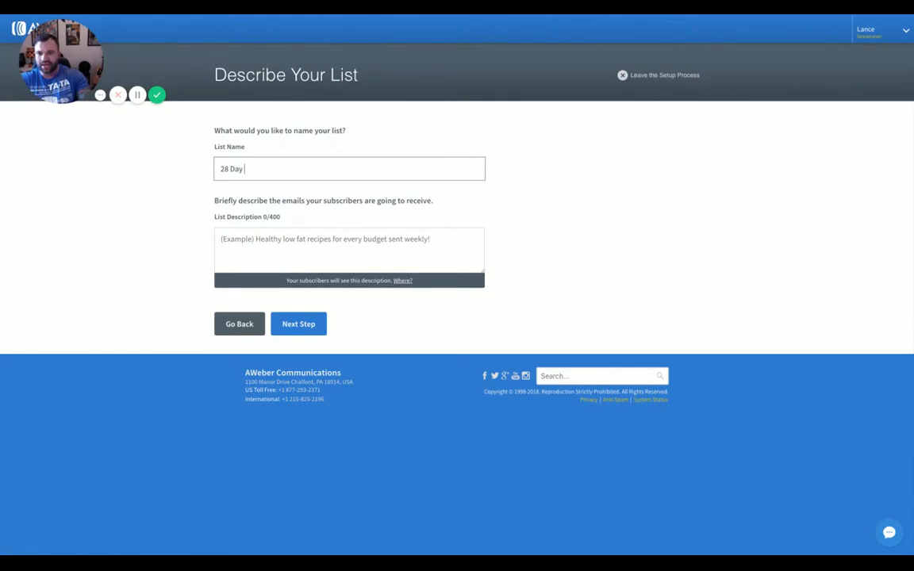
{"action": "type", "text": "Bikini B"}
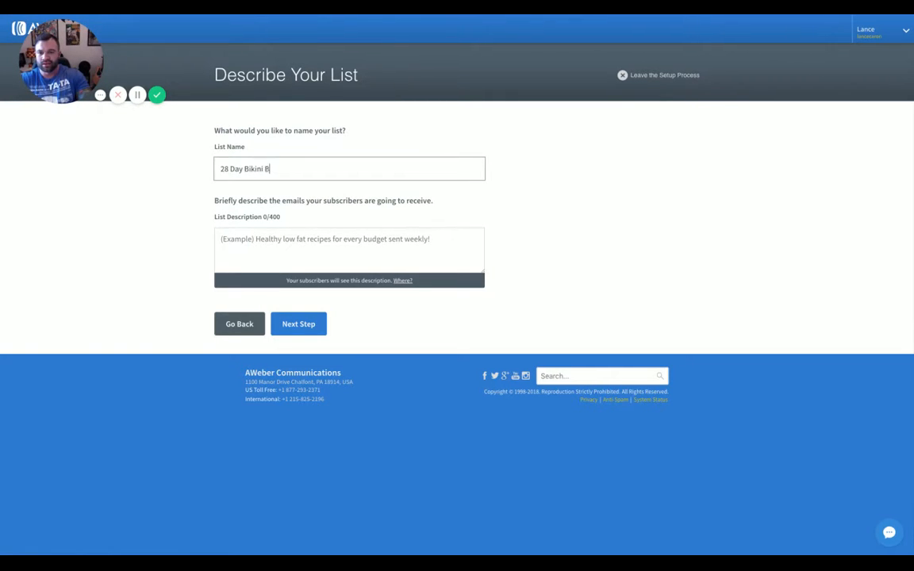
{"action": "type", "text": "ody challenge"}
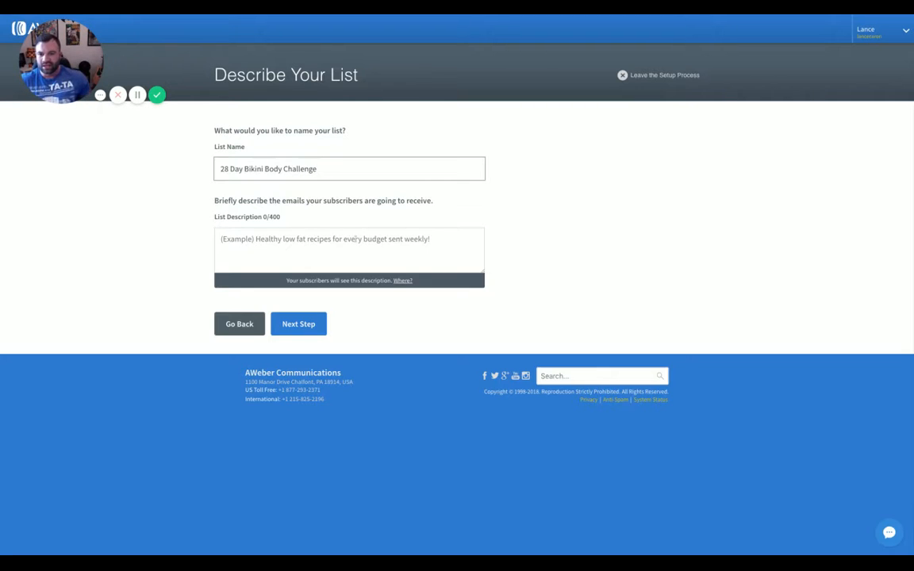
{"action": "left_click", "coordinate": [322, 246]}
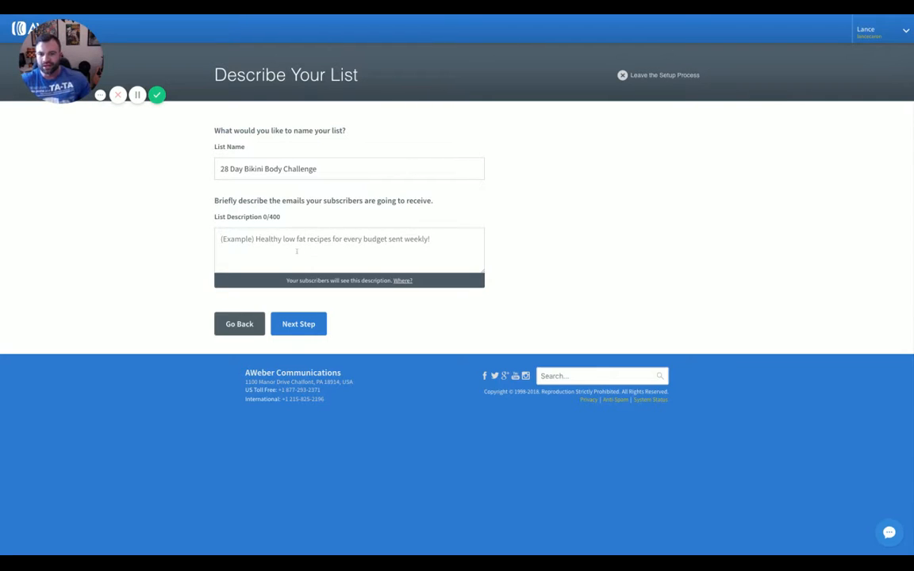
{"action": "type", "text": "group pt"}
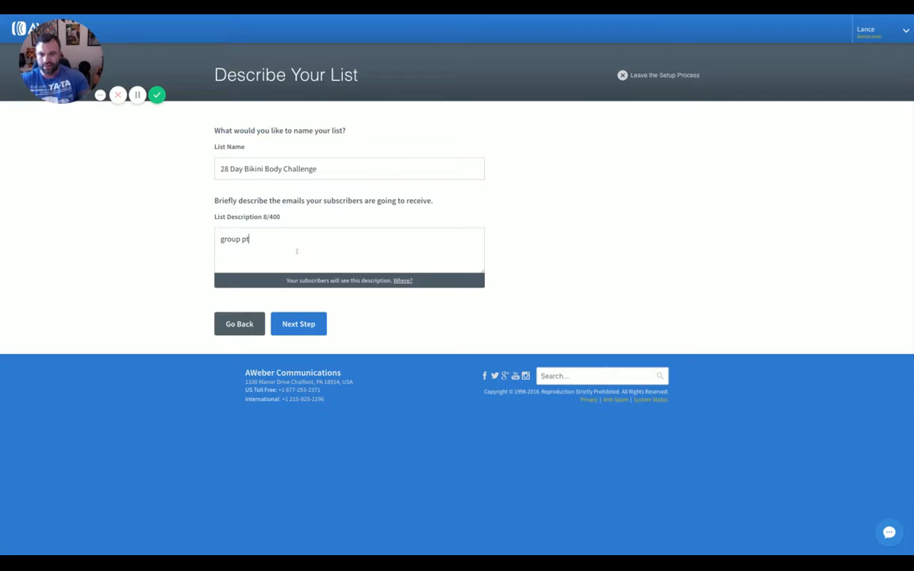
{"action": "left_click", "coordinate": [300, 323]}
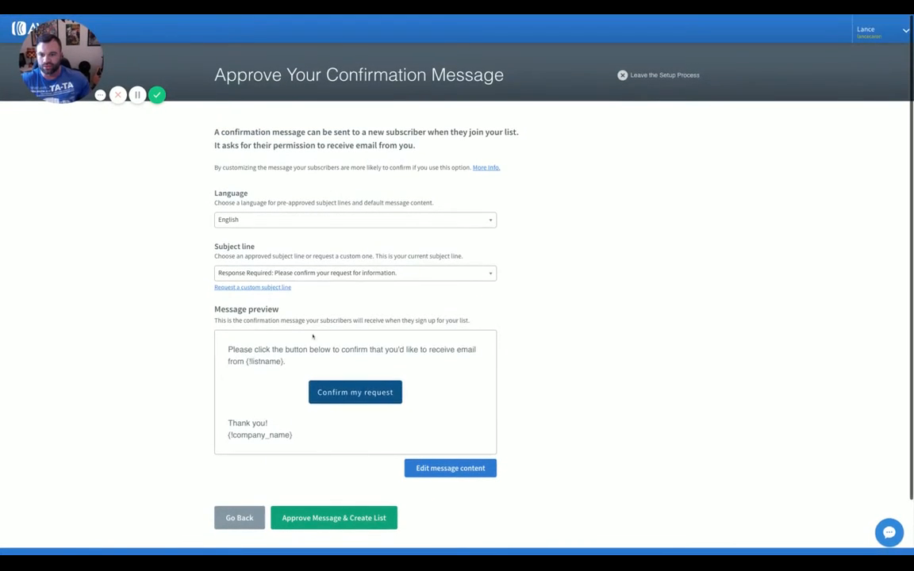
Keep the default confirmation subject line and approve the message to create the list
{"action": "scroll", "coordinate": [318, 338], "scroll_direction": "down", "scroll_amount": 1}
{"action": "scroll", "coordinate": [326, 311], "scroll_direction": "down", "scroll_amount": 2}
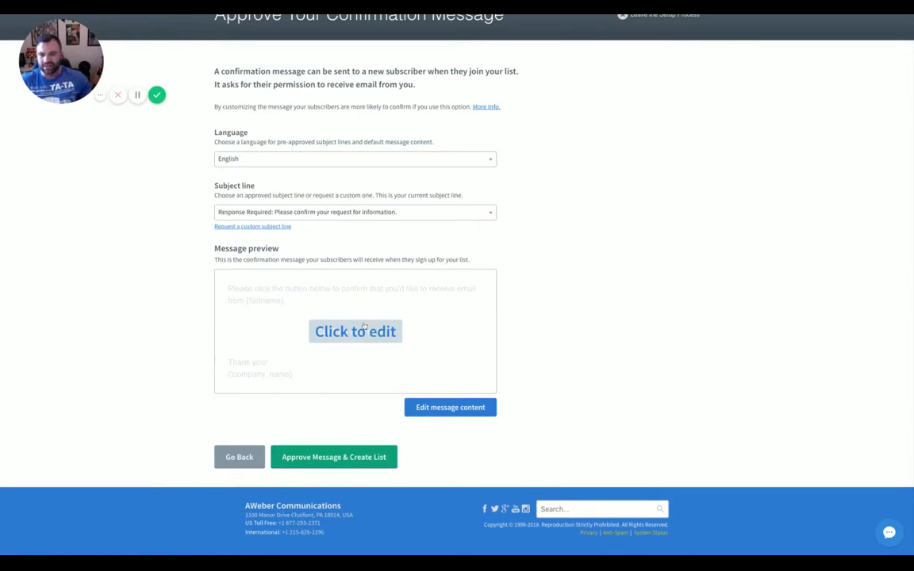
{"action": "left_click", "coordinate": [340, 213]}
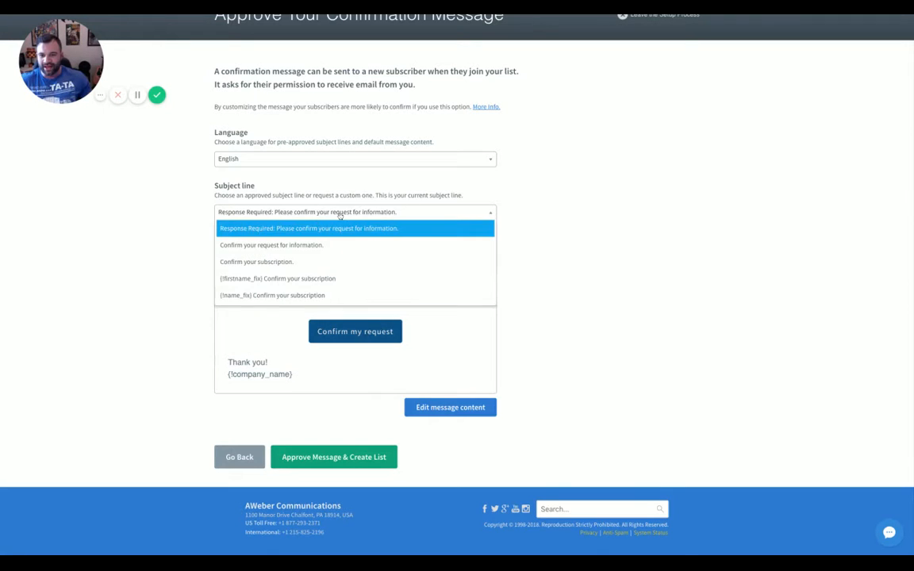
{"action": "left_click", "coordinate": [542, 266]}
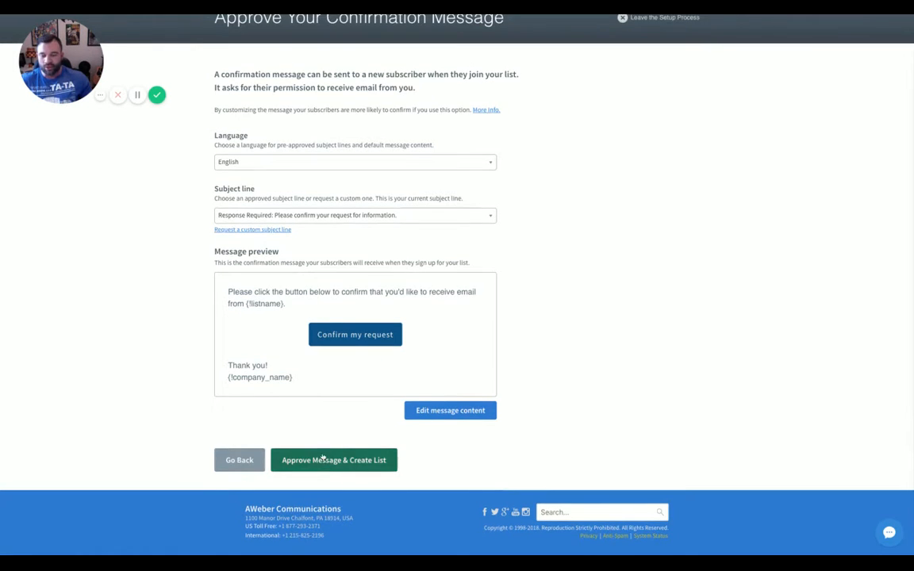
{"action": "scroll", "coordinate": [323, 458], "scroll_direction": "down", "scroll_amount": 1}
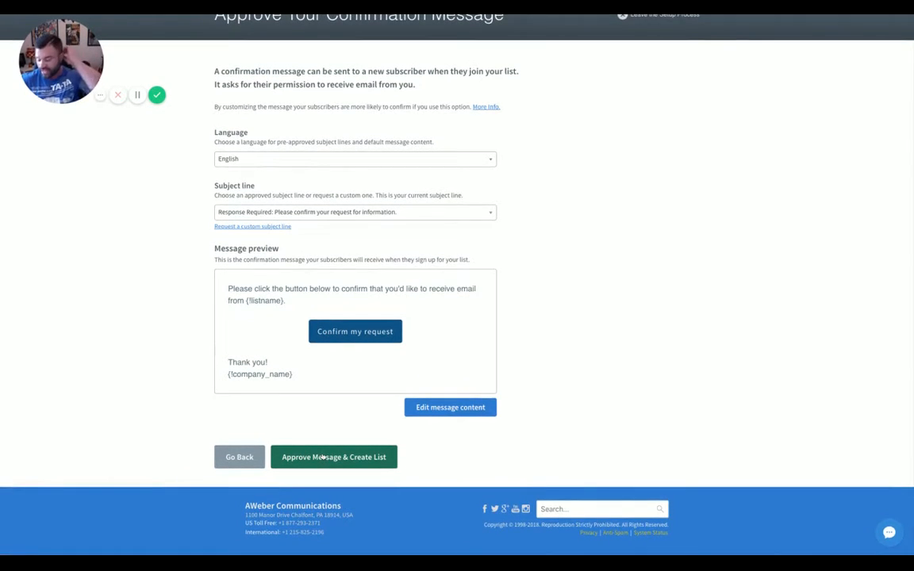
{"action": "left_click", "coordinate": [334, 460]}
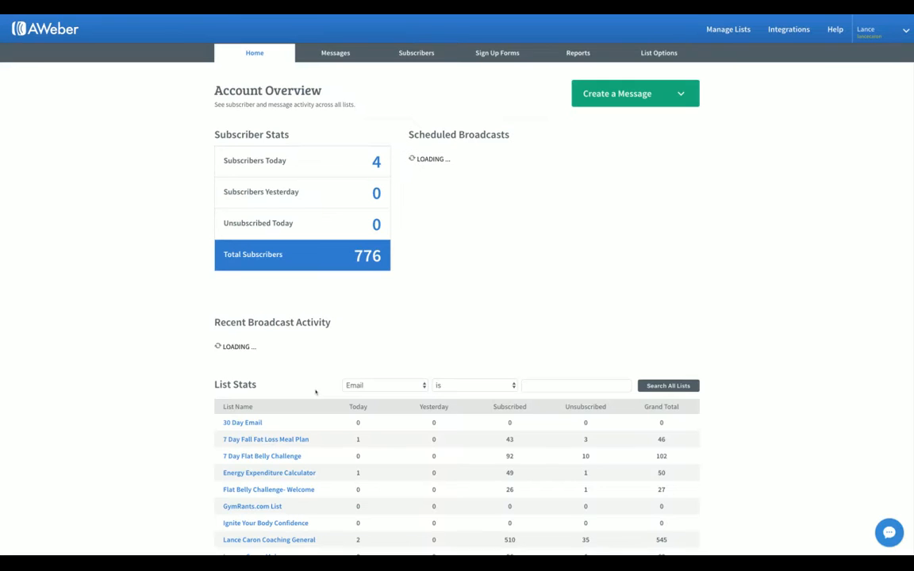
Start a new sign-up form from AWeber's Sign Up Forms page
{"action": "scroll", "coordinate": [372, 373], "scroll_direction": "down", "scroll_amount": 2}
{"action": "scroll", "coordinate": [372, 373], "scroll_direction": "up", "scroll_amount": 2}
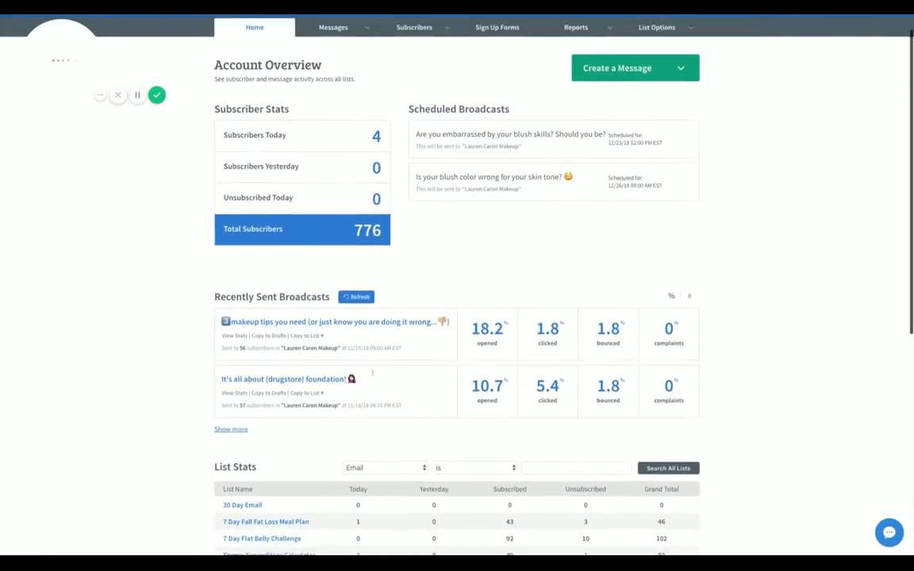
{"action": "scroll", "coordinate": [372, 373], "scroll_direction": "down", "scroll_amount": 2}
{"action": "scroll", "coordinate": [372, 373], "scroll_direction": "down", "scroll_amount": 2}
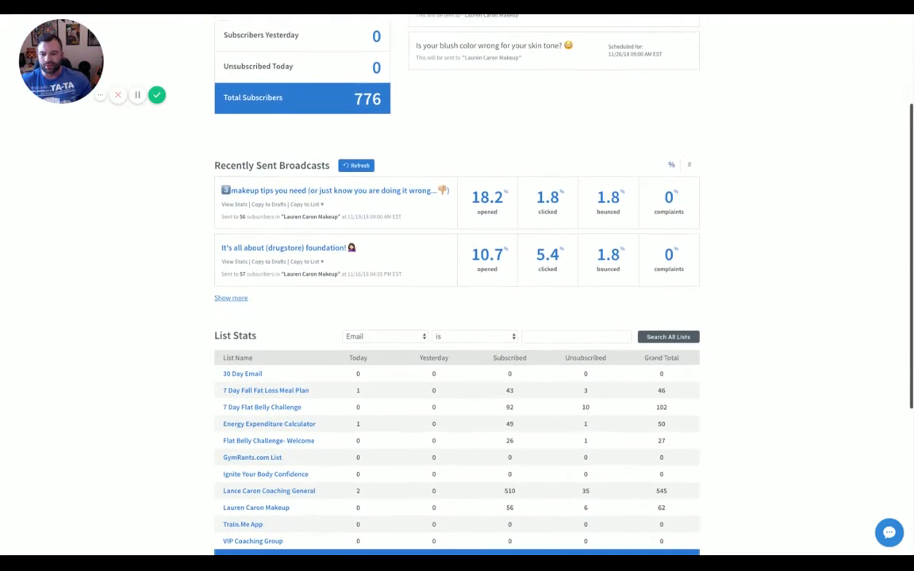
{"action": "scroll", "coordinate": [372, 373], "scroll_direction": "up", "scroll_amount": 4}
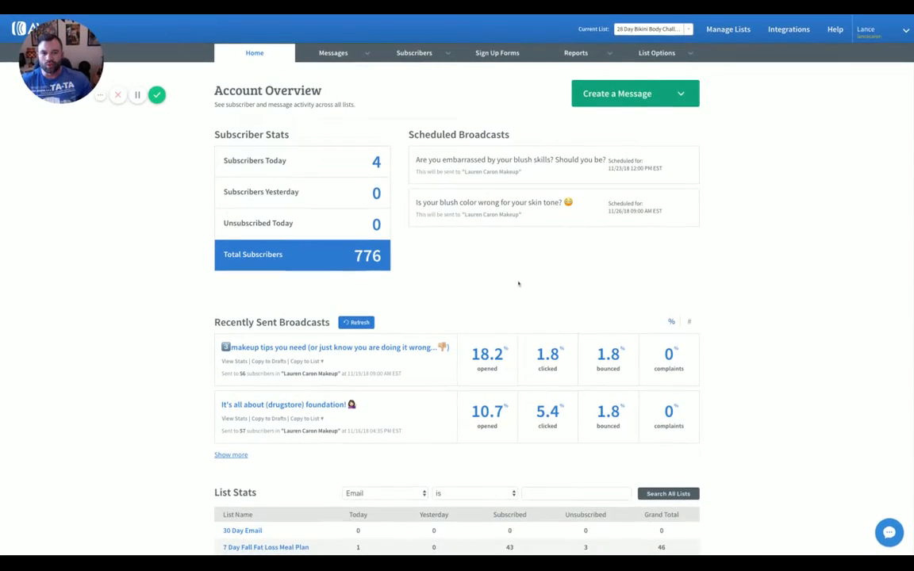
{"action": "mouse_move", "coordinate": [650, 58]}
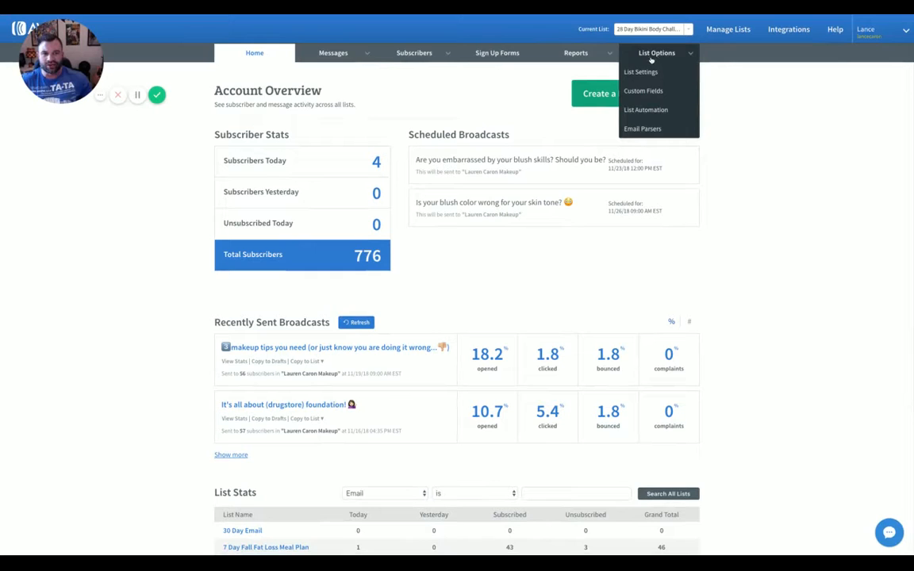
{"action": "left_click", "coordinate": [500, 53]}
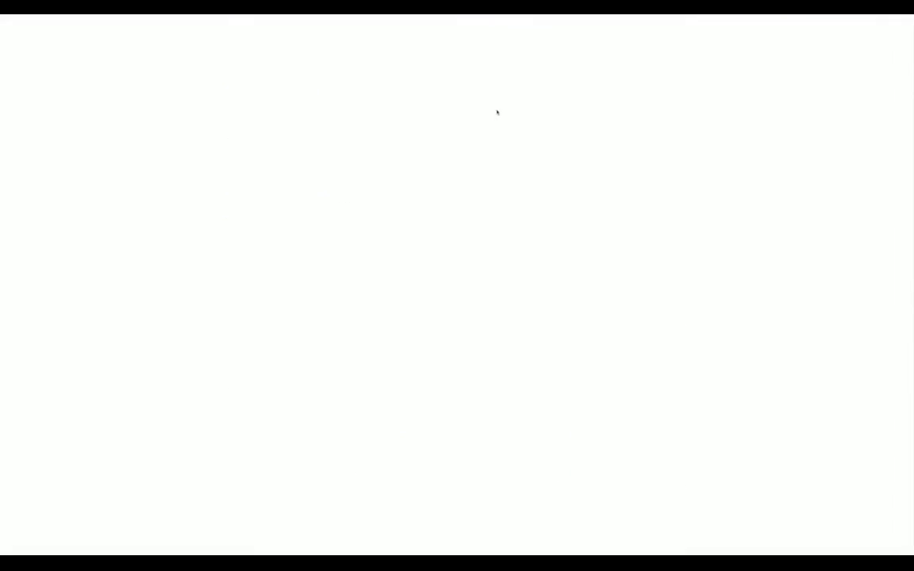
{"action": "left_click", "coordinate": [301, 290]}
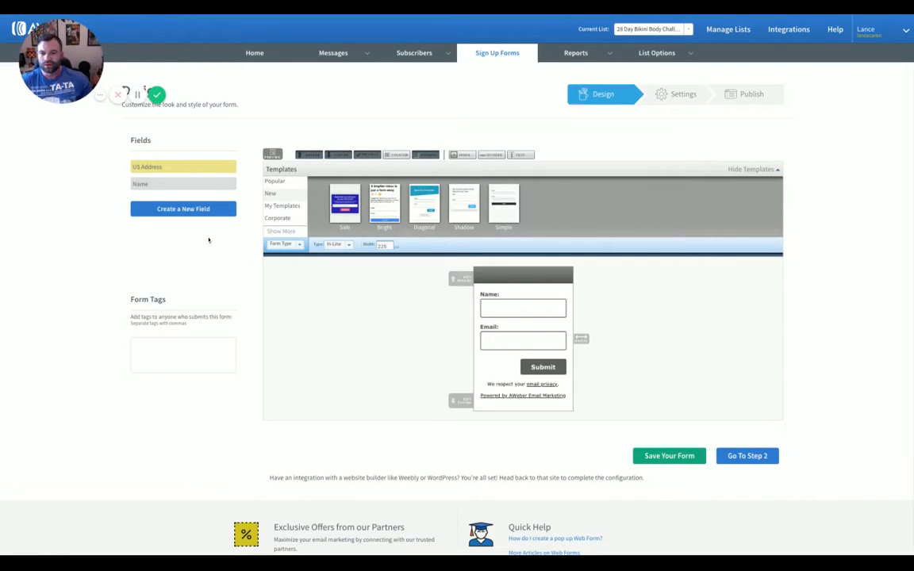
Save the My Web Form sign-up form after passing its settings and publishing steps
{"action": "scroll", "coordinate": [451, 316], "scroll_direction": "down", "scroll_amount": 1}
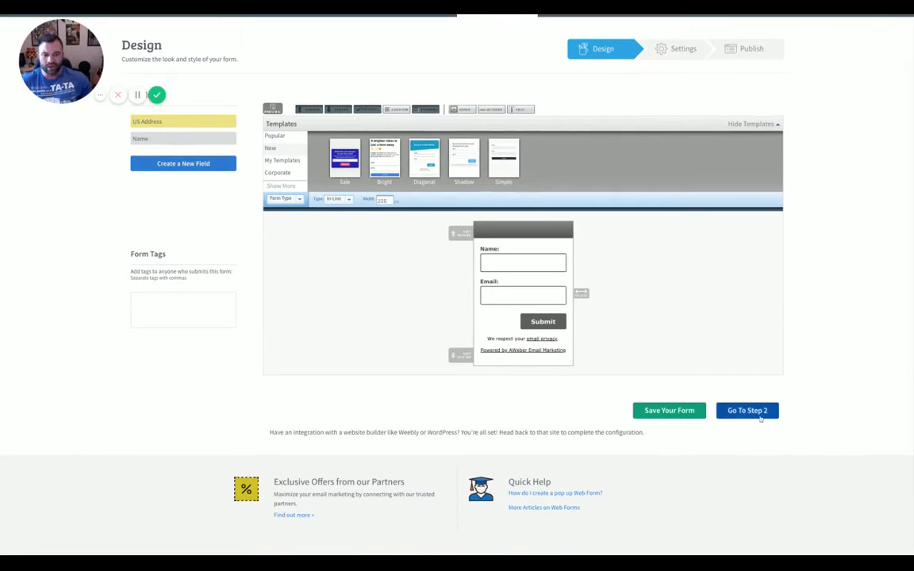
{"action": "left_click", "coordinate": [749, 412]}
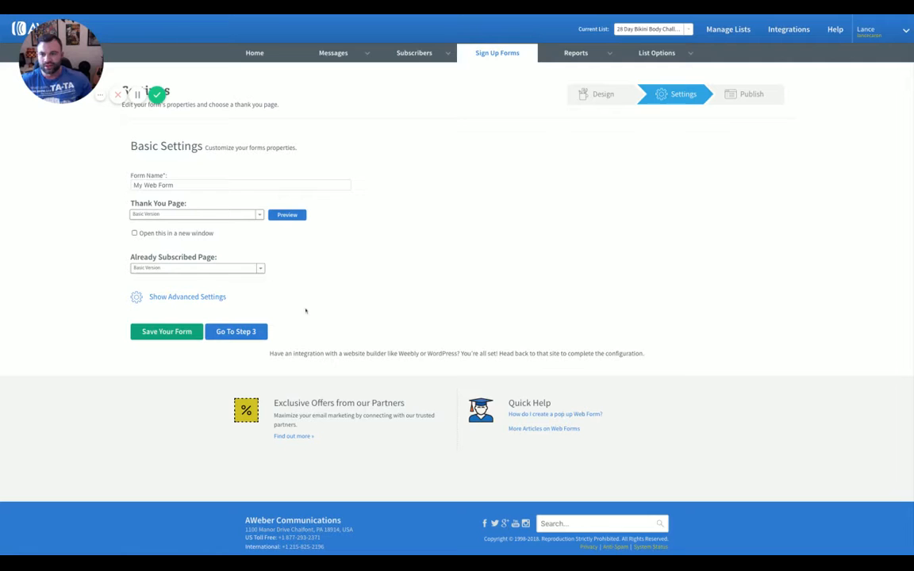
{"action": "left_click", "coordinate": [238, 332]}
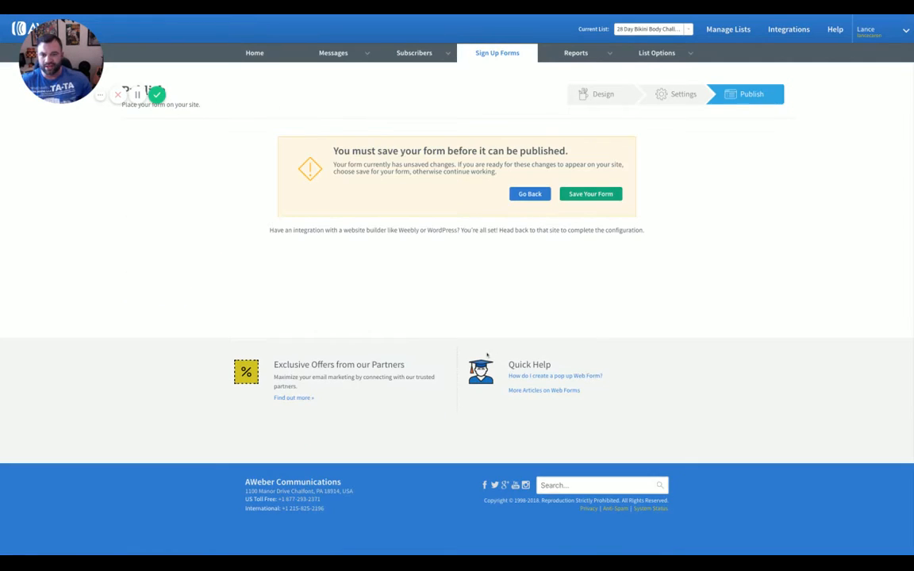
{"action": "left_click", "coordinate": [592, 194]}
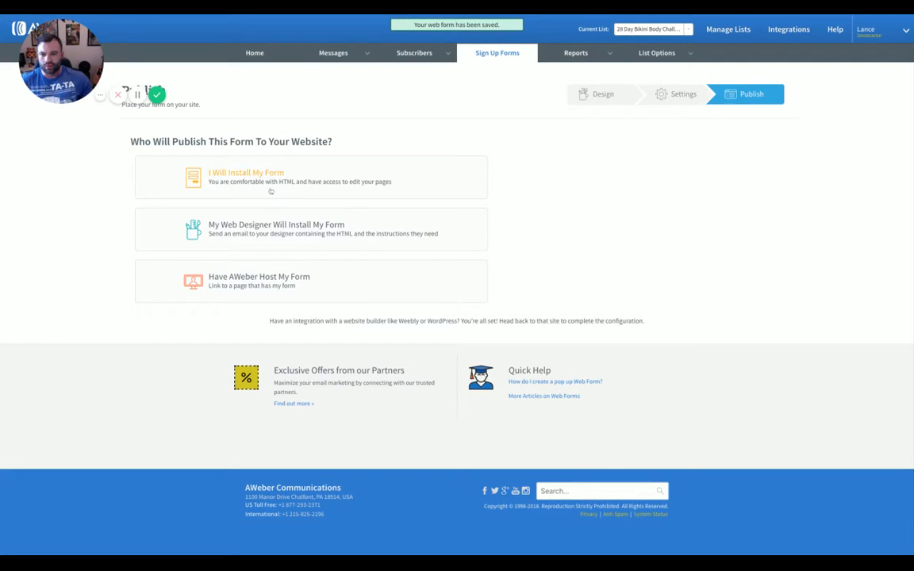
{"action": "left_click", "coordinate": [640, 55]}
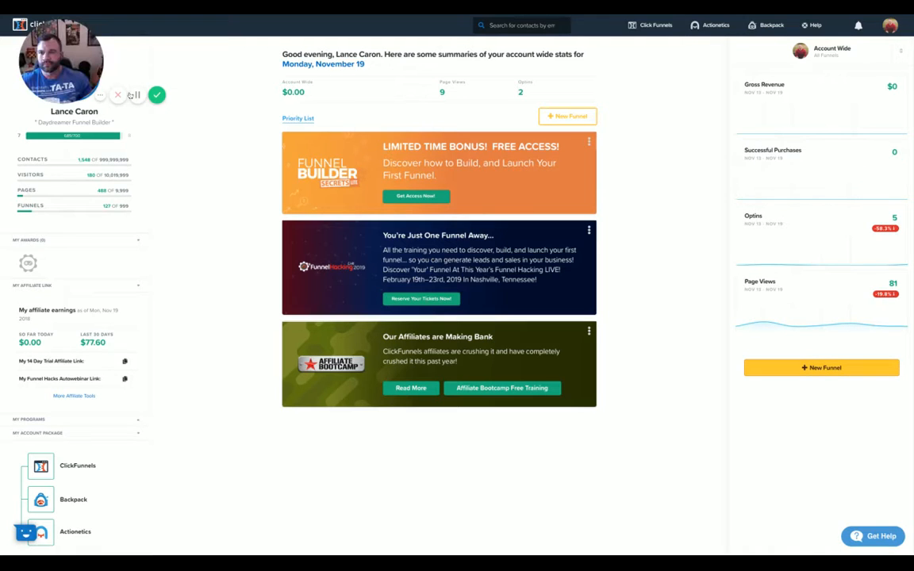
Open the 28 Day Bikini Body Challenge funnel and edit its sales page
{"action": "left_click_drag", "start_coordinate": [43, 53], "coordinate": [77, 69]}
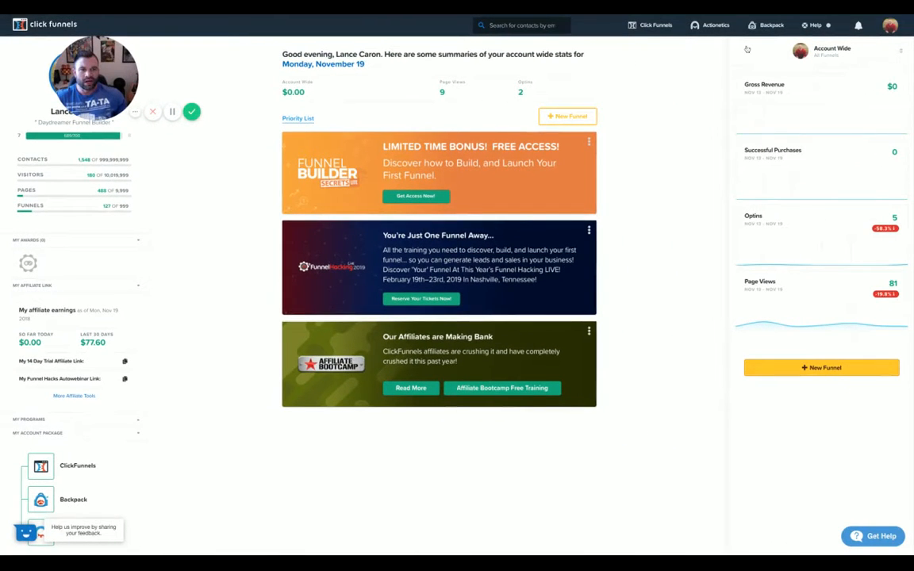
{"action": "left_click", "coordinate": [717, 33]}
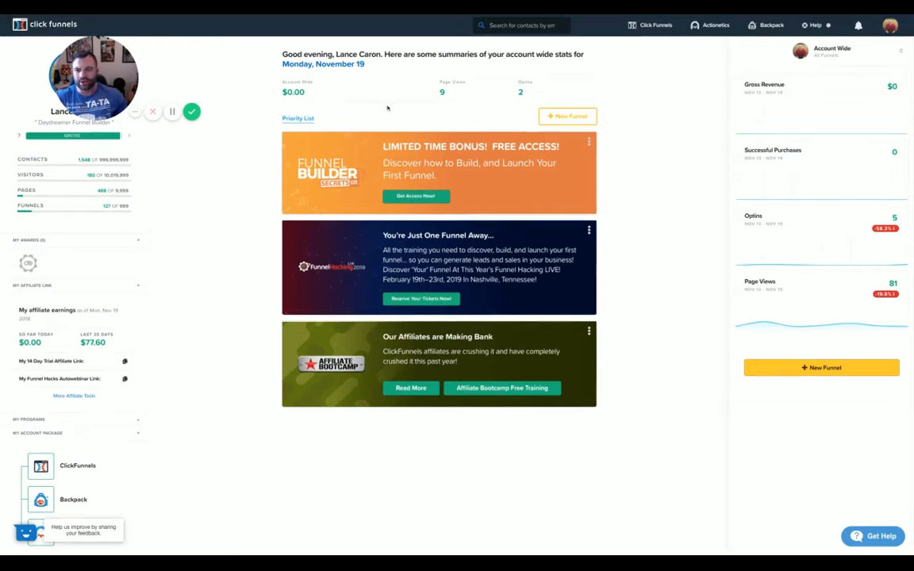
{"action": "mouse_move", "coordinate": [658, 27]}
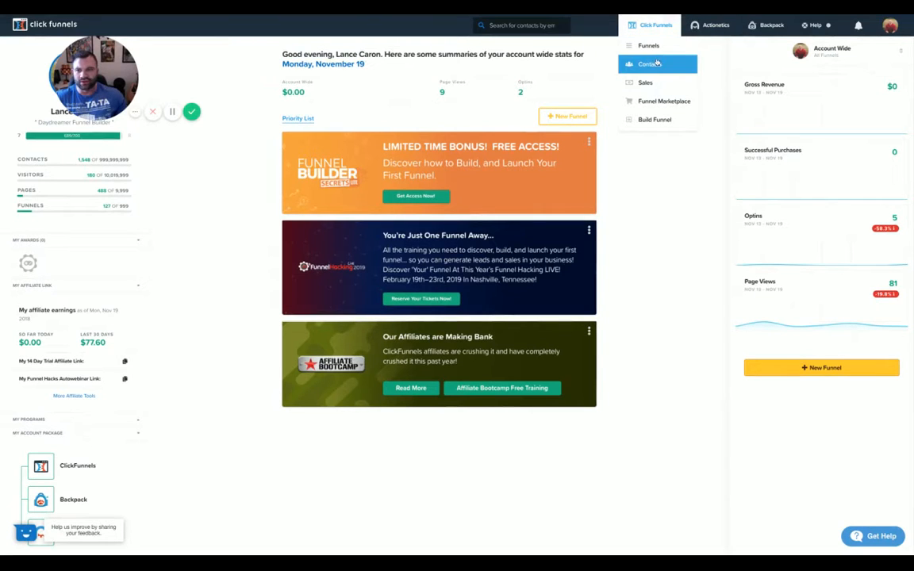
{"action": "left_click", "coordinate": [651, 46]}
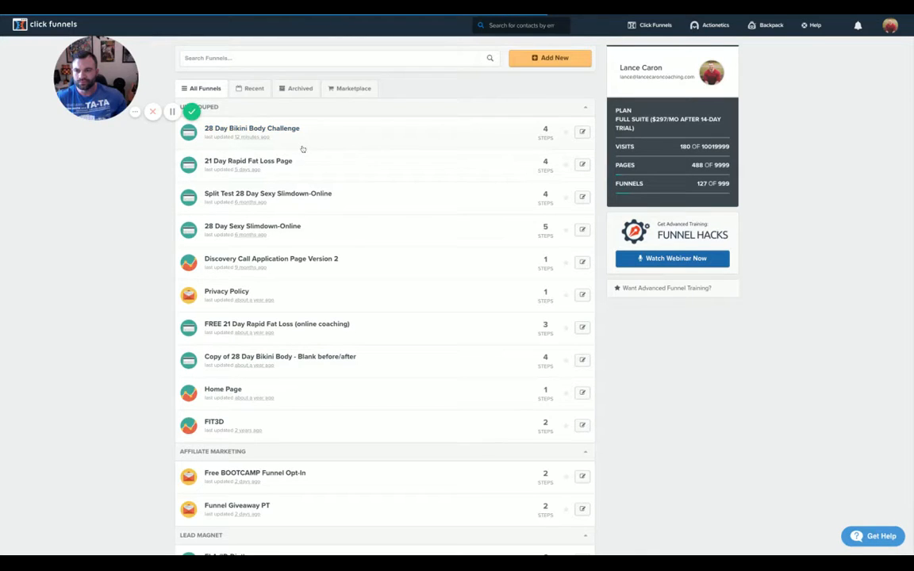
{"action": "left_click", "coordinate": [311, 147]}
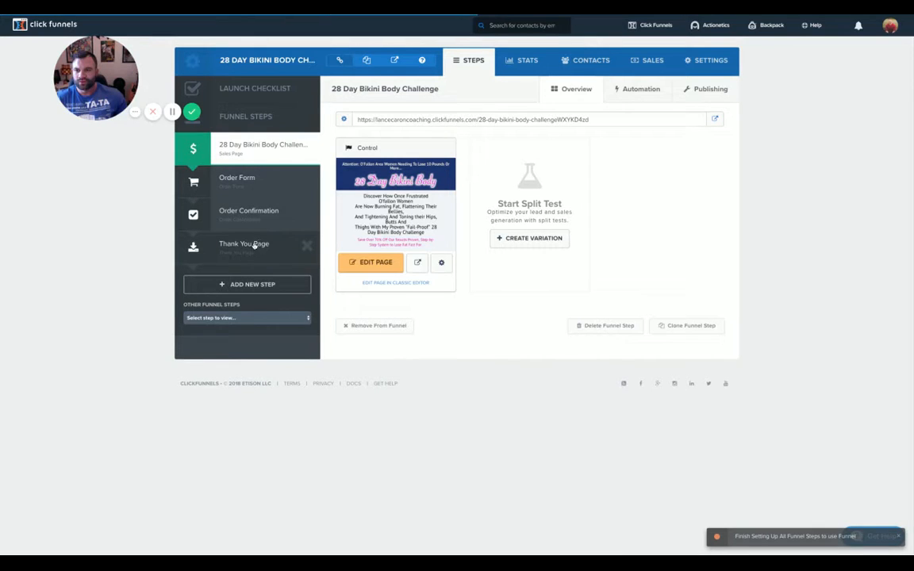
{"action": "left_click", "coordinate": [379, 263]}
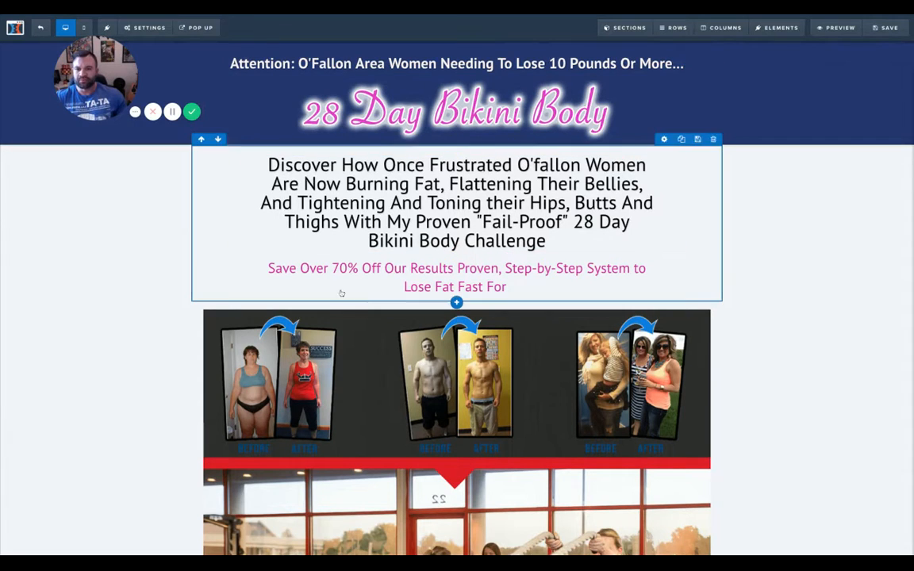
Replace the page's email integration with Aweber List, integrating an existing form into the 28 Day Bikini Body list
{"action": "mouse_move", "coordinate": [151, 28]}
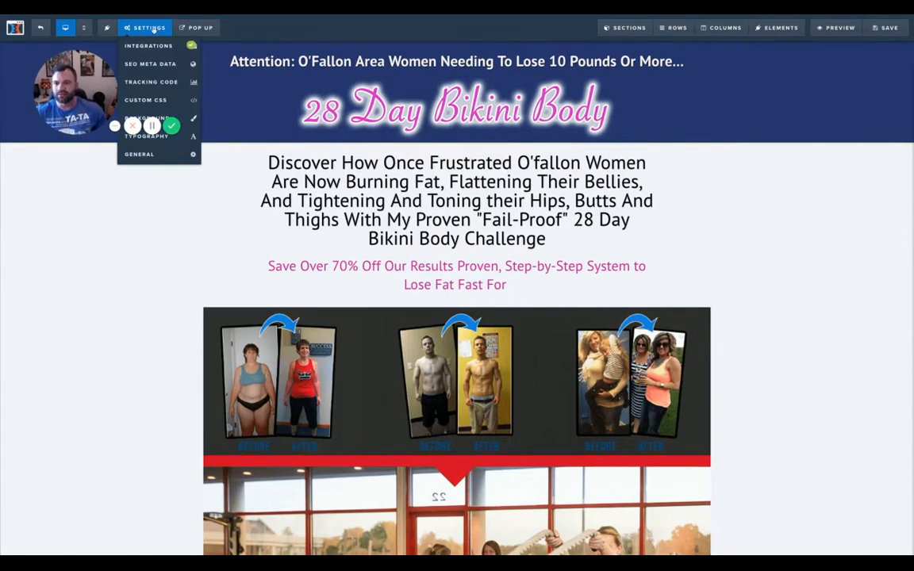
{"action": "left_click", "coordinate": [149, 46]}
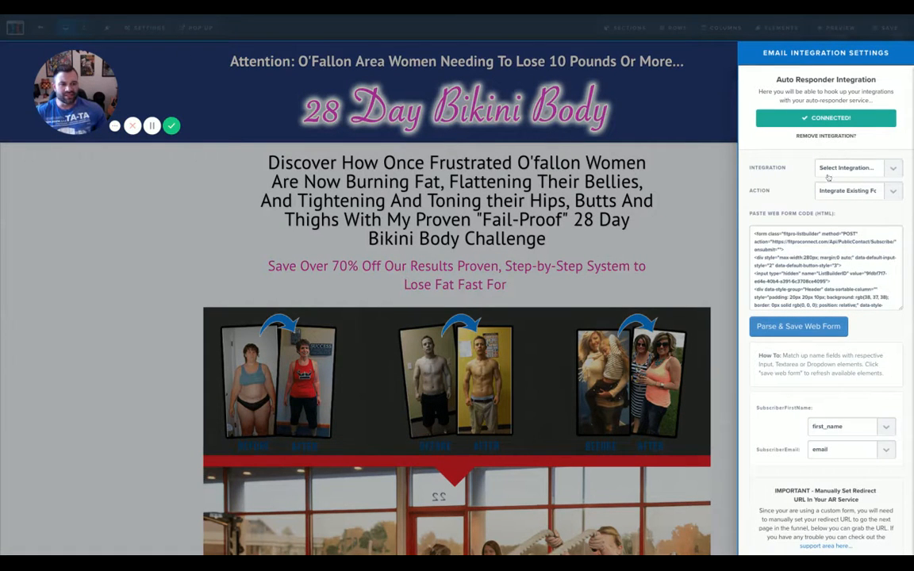
{"action": "scroll", "coordinate": [831, 248], "scroll_direction": "down", "scroll_amount": 2}
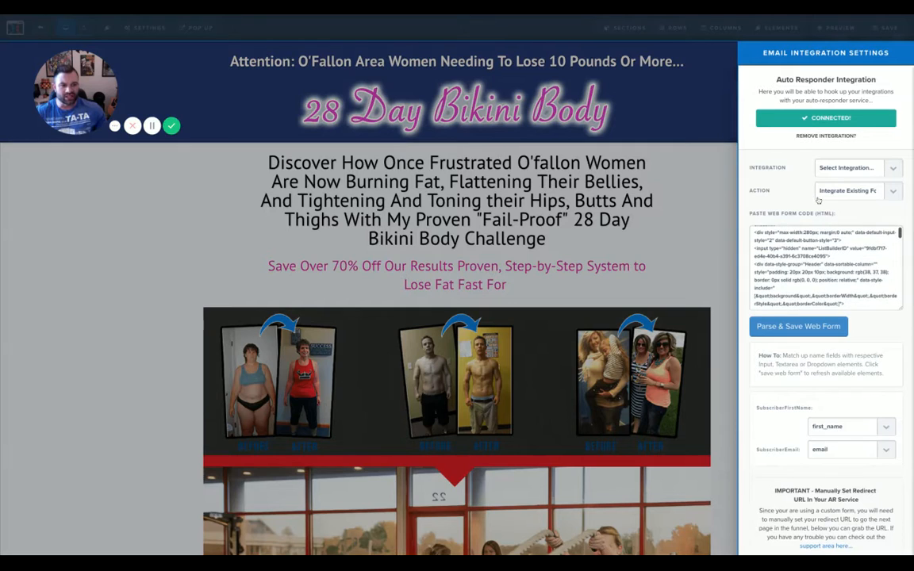
{"action": "left_click", "coordinate": [823, 136]}
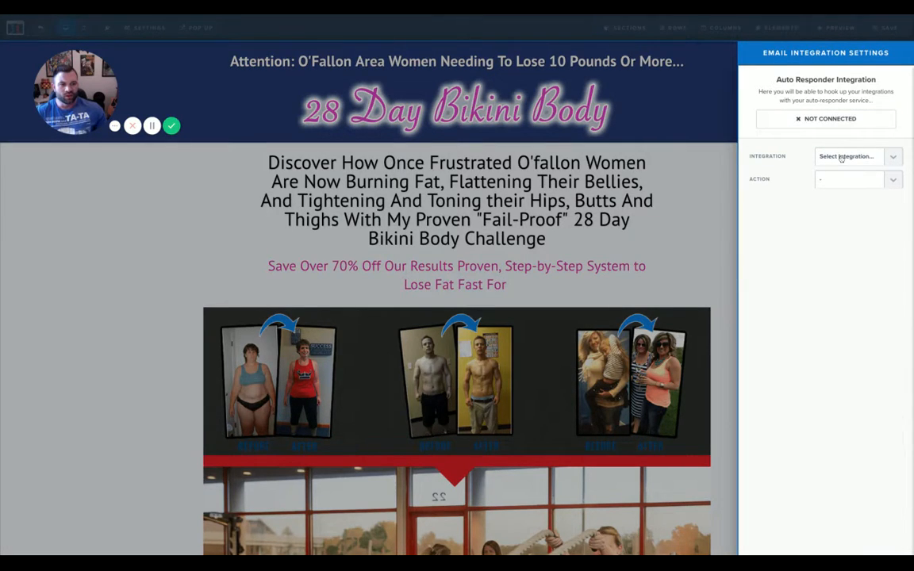
{"action": "left_click", "coordinate": [843, 163]}
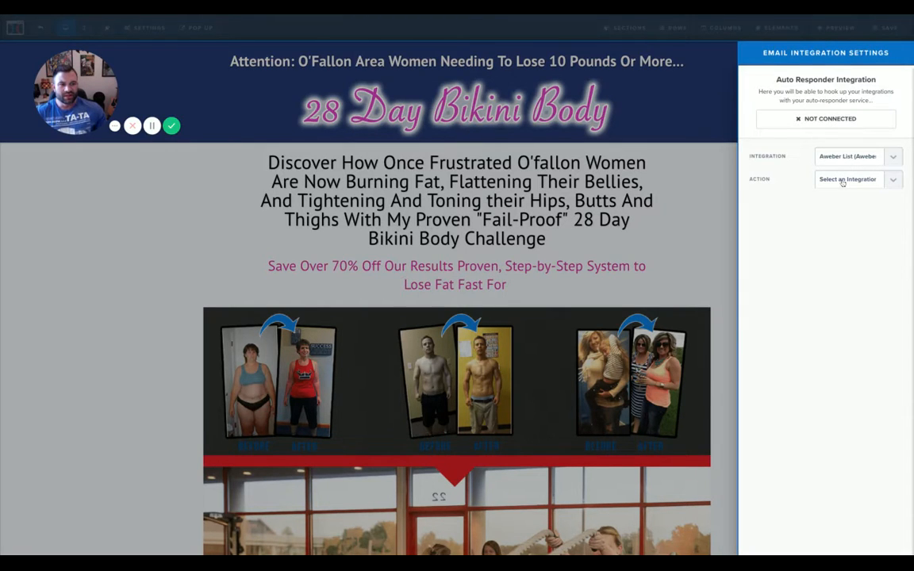
{"action": "left_click", "coordinate": [843, 181]}
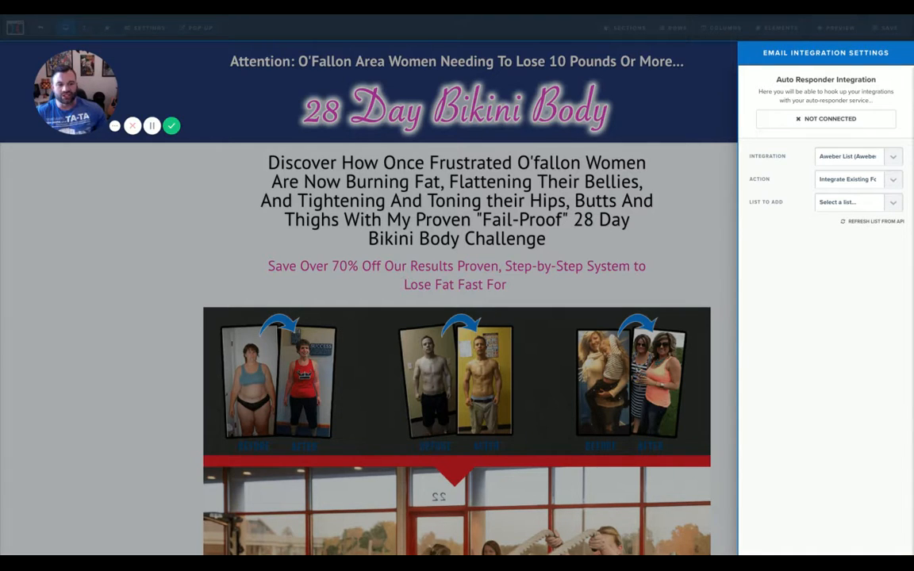
{"action": "left_click", "coordinate": [835, 241]}
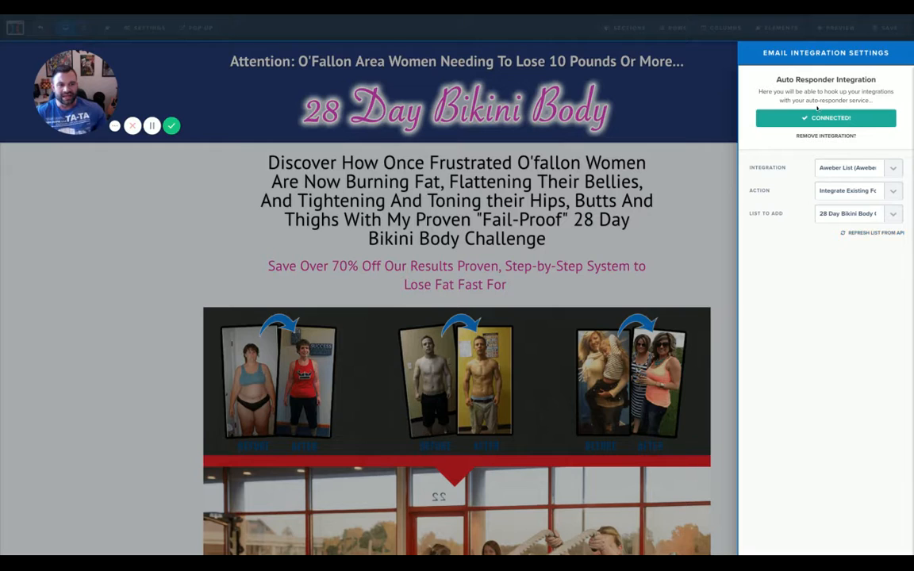
{"action": "left_click", "coordinate": [665, 155]}
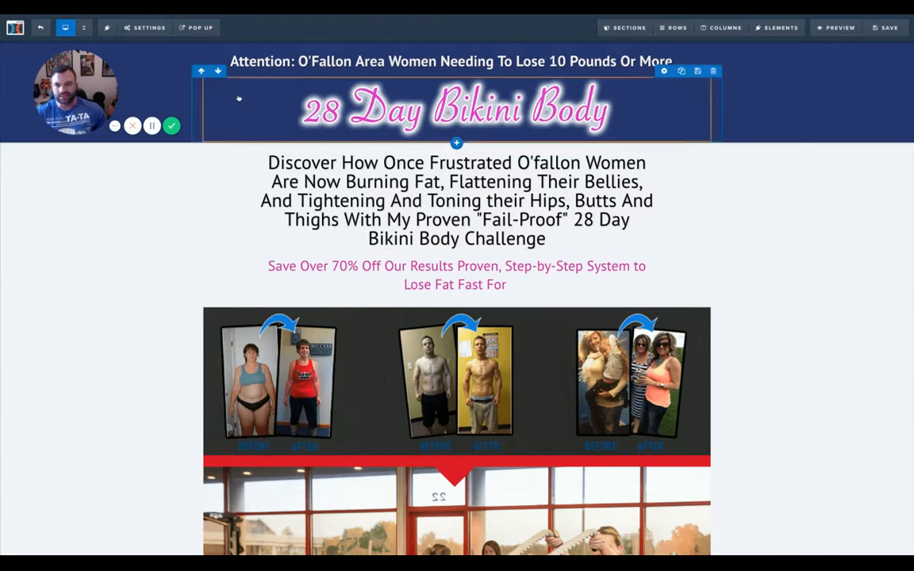
{"action": "left_click", "coordinate": [197, 31]}
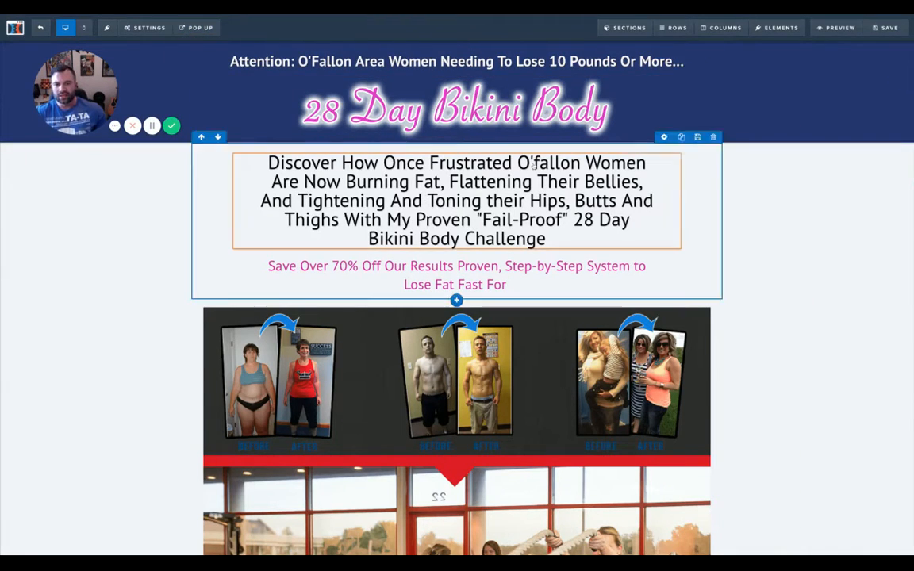
Save the sales page and check the 'Yes! I Want To Start Losing Now!' button settings
{"action": "left_click", "coordinate": [881, 28]}
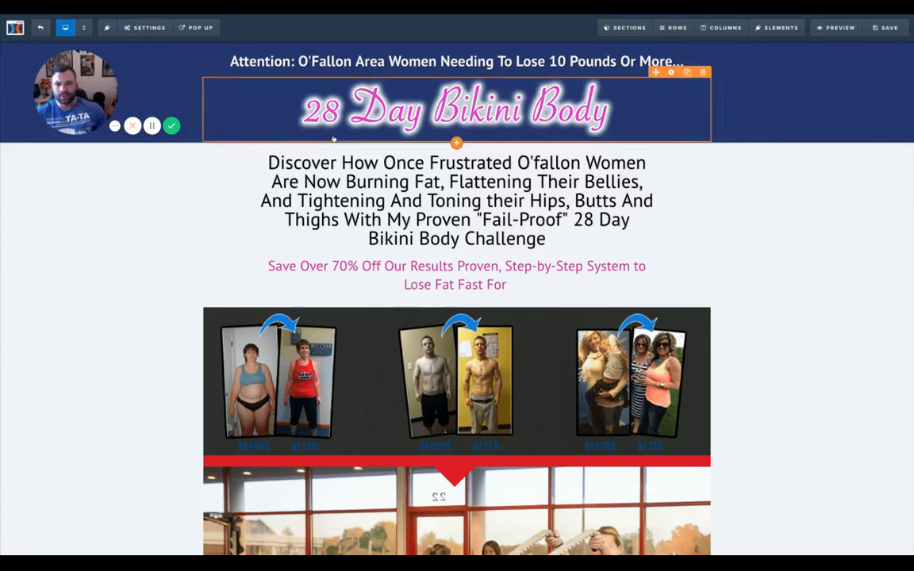
{"action": "scroll", "coordinate": [424, 318], "scroll_direction": "down", "scroll_amount": 2}
{"action": "scroll", "coordinate": [423, 317], "scroll_direction": "down", "scroll_amount": 7}
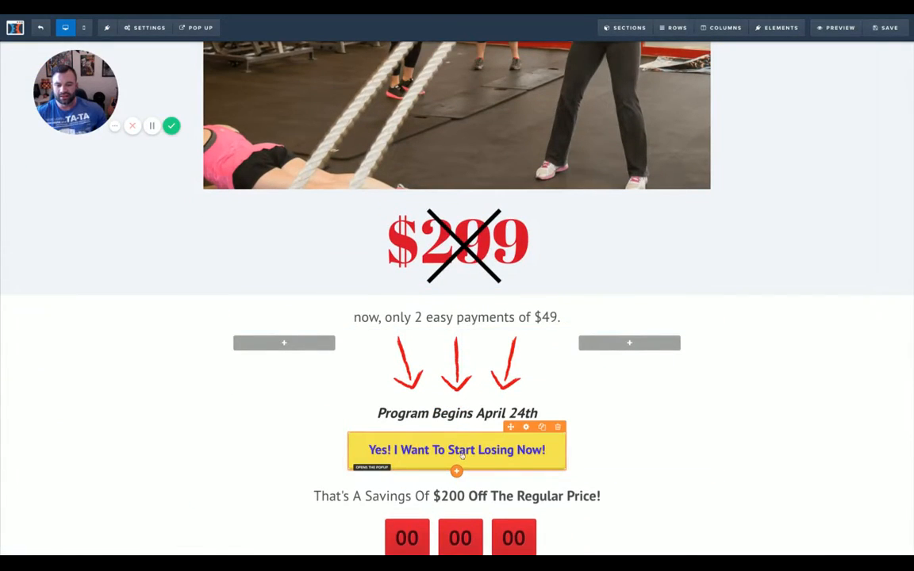
{"action": "left_click", "coordinate": [462, 453]}
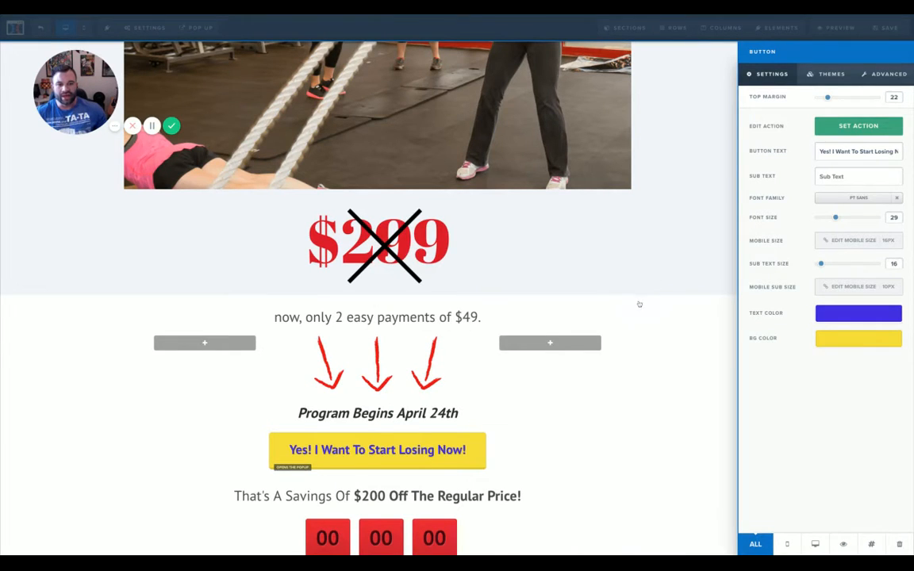
{"action": "left_click", "coordinate": [639, 304]}
Show the sales page's opt-in pop-up in the editor
{"action": "scroll", "coordinate": [623, 303], "scroll_direction": "up", "scroll_amount": 10}
{"action": "left_click", "coordinate": [196, 27]}
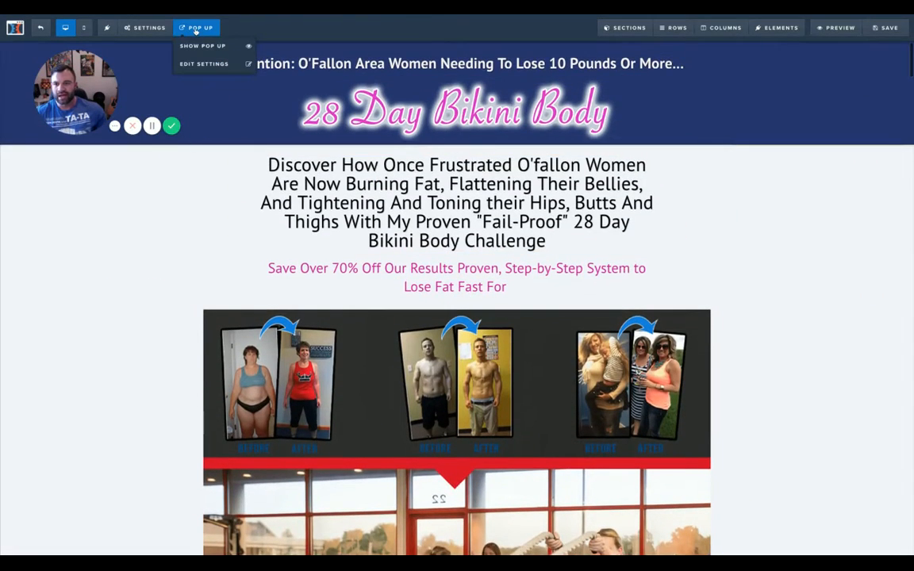
{"action": "left_click", "coordinate": [208, 41]}
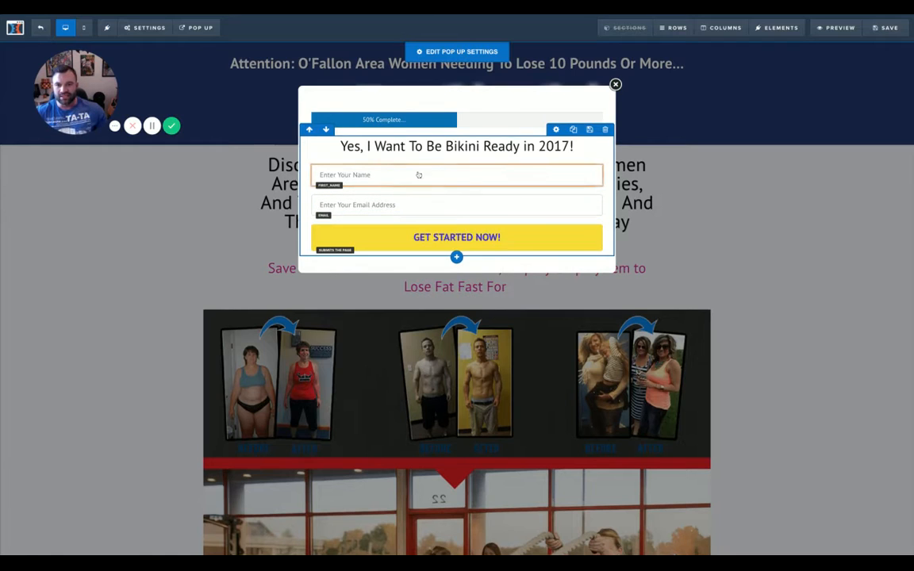
Close the opt-in pop-up to return to the 28 Day Bikini Body sales page
{"action": "scroll", "coordinate": [469, 226], "scroll_direction": "down", "scroll_amount": 1}
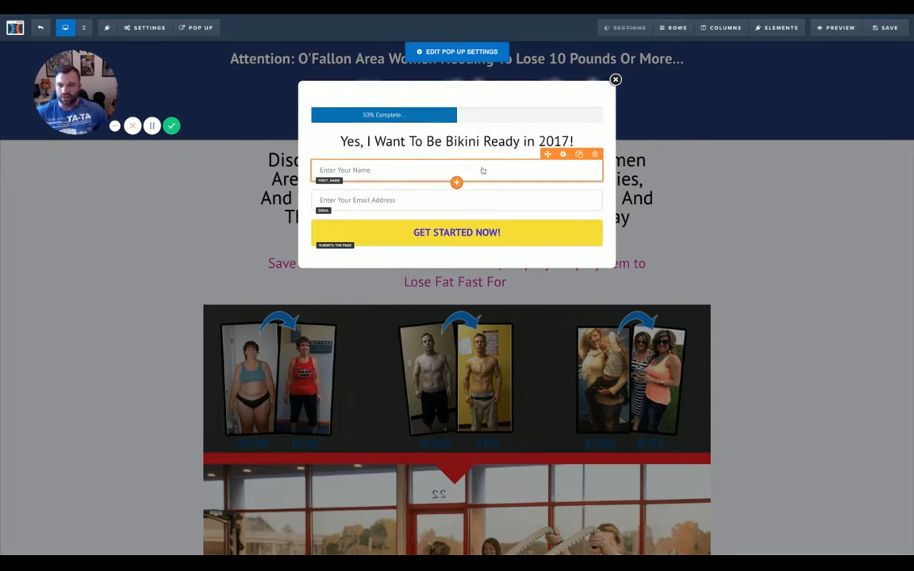
{"action": "left_click", "coordinate": [615, 81]}
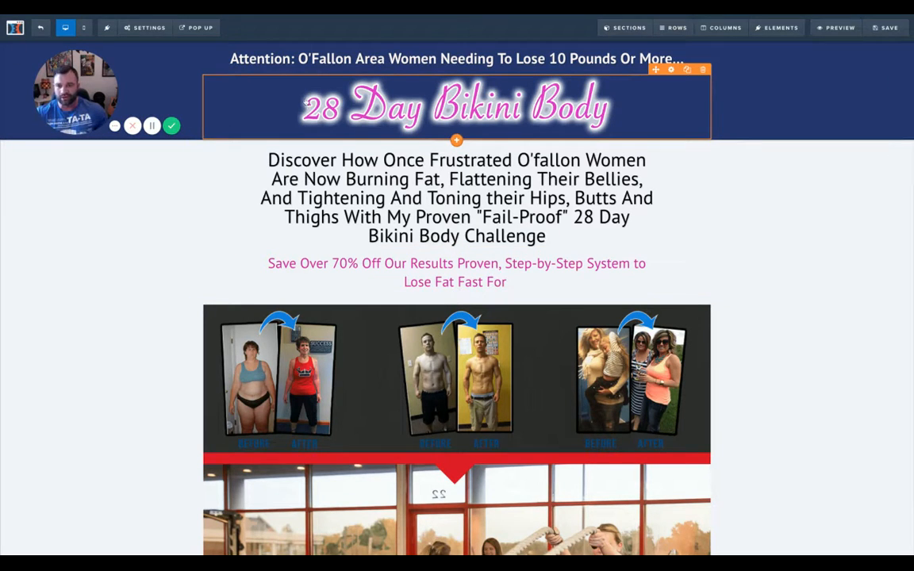
Scroll up and down the sales page to review its content
{"action": "scroll", "coordinate": [208, 76], "scroll_direction": "down", "scroll_amount": 1}
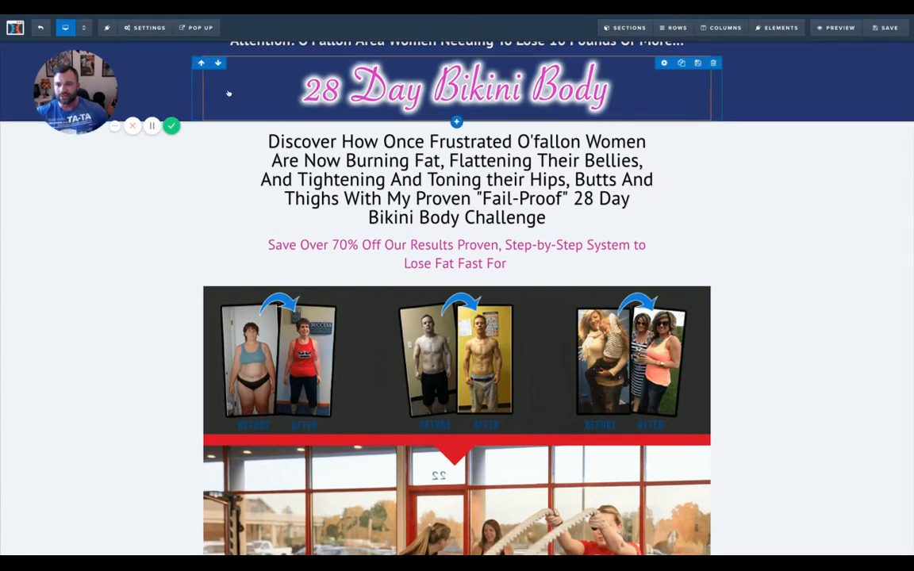
{"action": "scroll", "coordinate": [229, 94], "scroll_direction": "up", "scroll_amount": 1}
{"action": "scroll", "coordinate": [304, 101], "scroll_direction": "down", "scroll_amount": 2}
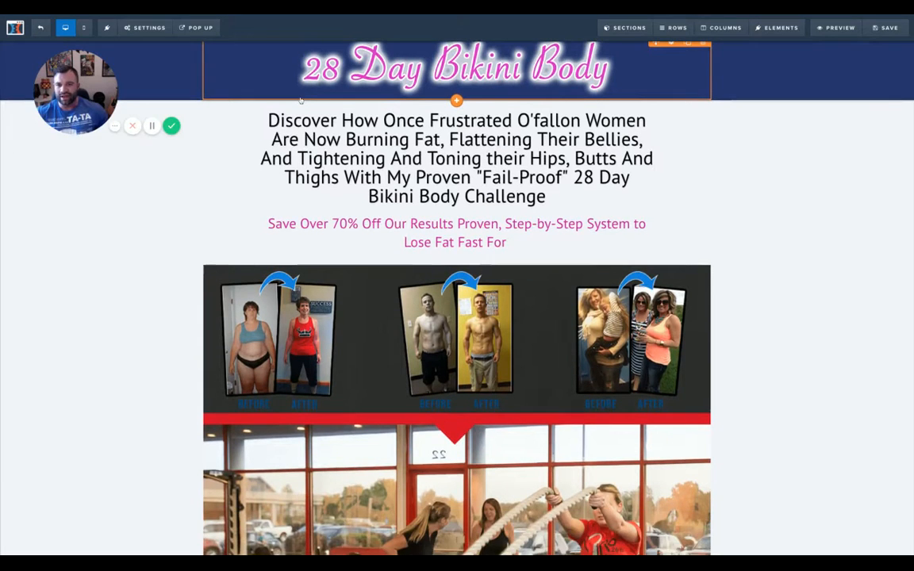
{"action": "scroll", "coordinate": [310, 100], "scroll_direction": "up", "scroll_amount": 2}
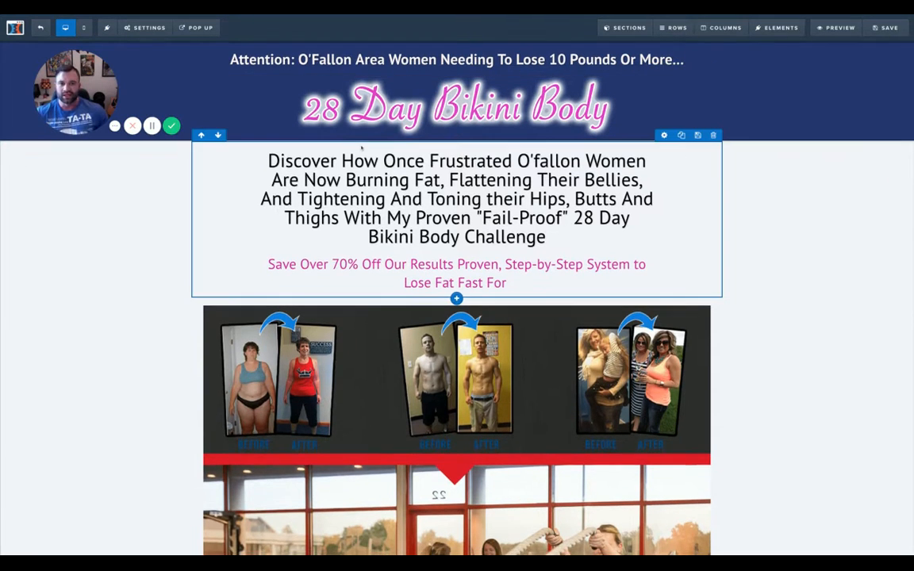
{"action": "scroll", "coordinate": [363, 146], "scroll_direction": "down", "scroll_amount": 1}
{"action": "scroll", "coordinate": [362, 146], "scroll_direction": "up", "scroll_amount": 1}
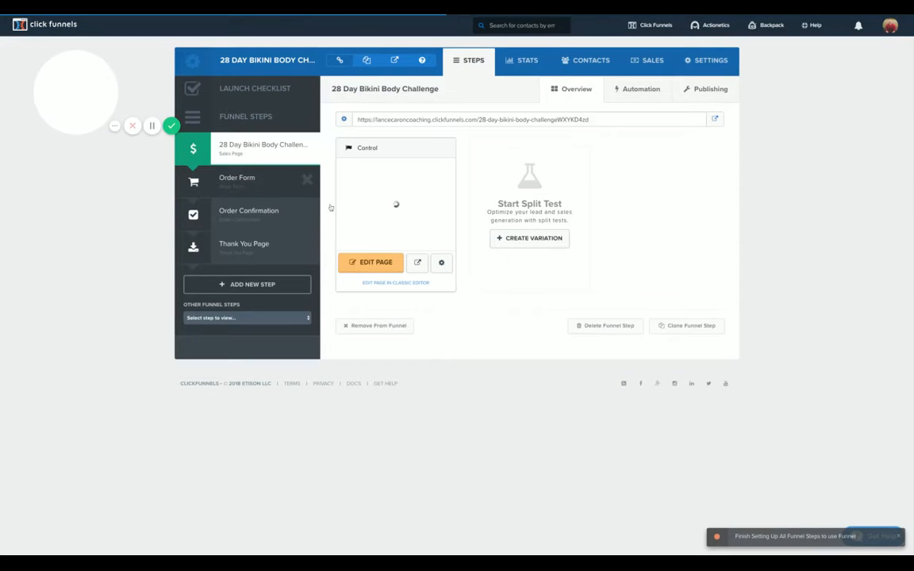
Open the Order Form step's automation events and edit the Bikini Body Purchase action
{"action": "left_click", "coordinate": [301, 186]}
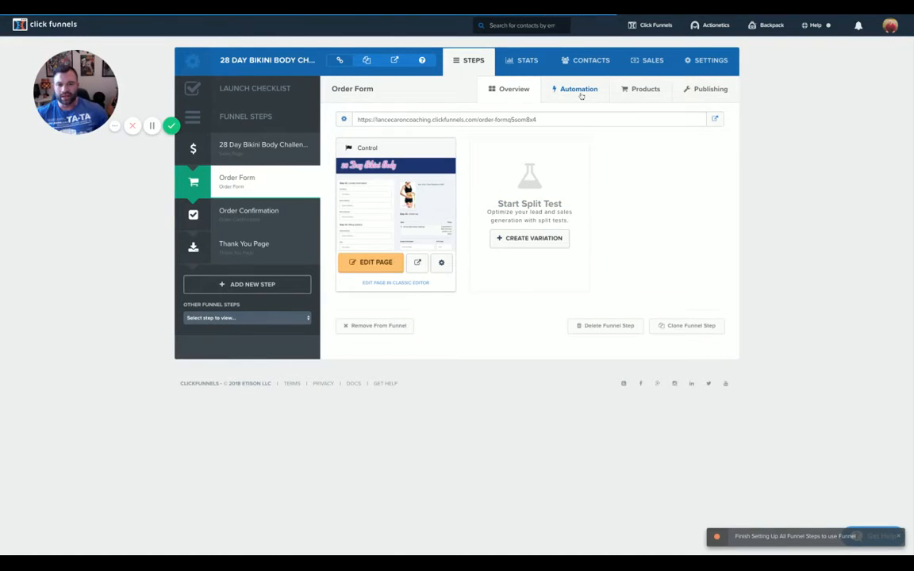
{"action": "left_click", "coordinate": [581, 92]}
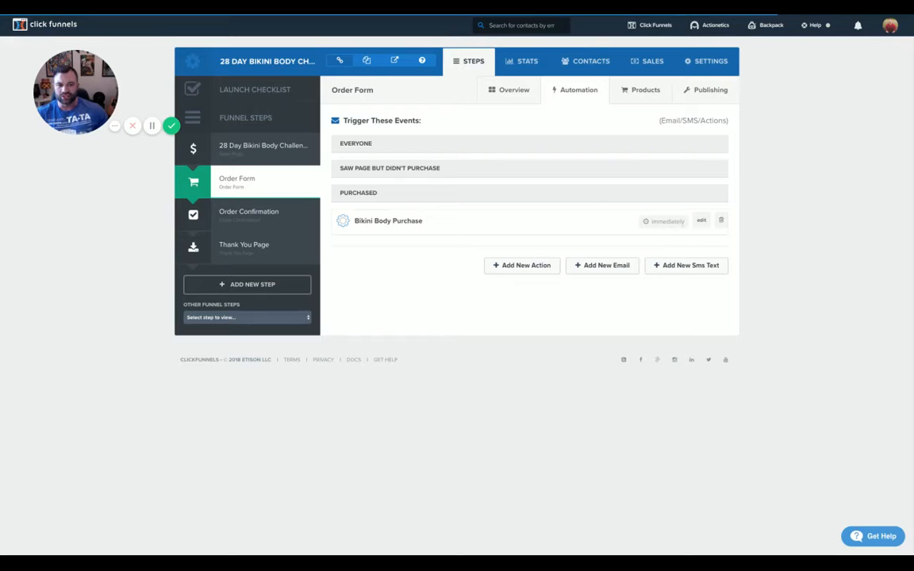
{"action": "left_click", "coordinate": [701, 220]}
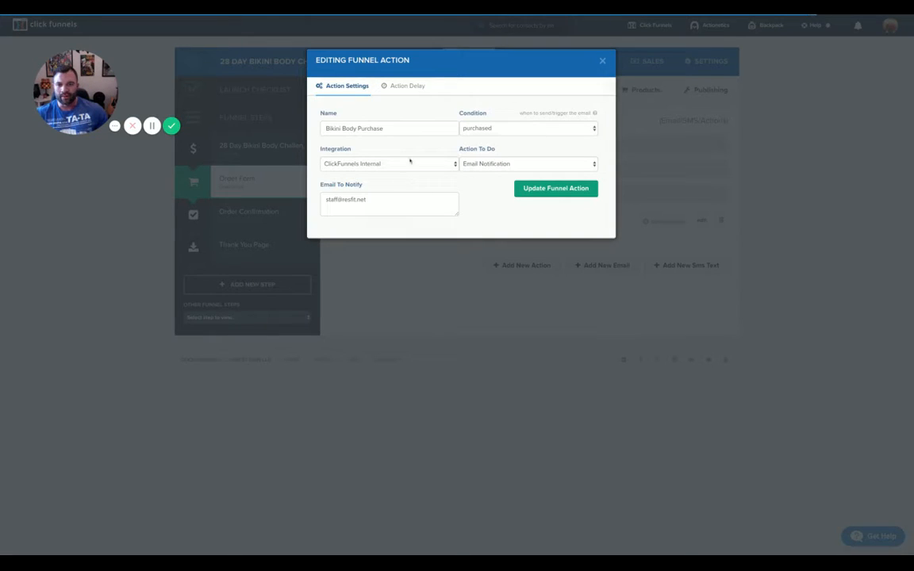
{"action": "left_click_drag", "start_coordinate": [374, 202], "coordinate": [302, 195]}
{"action": "key", "text": "BackSpace"}
{"action": "left_click_drag", "start_coordinate": [379, 200], "coordinate": [306, 181]}
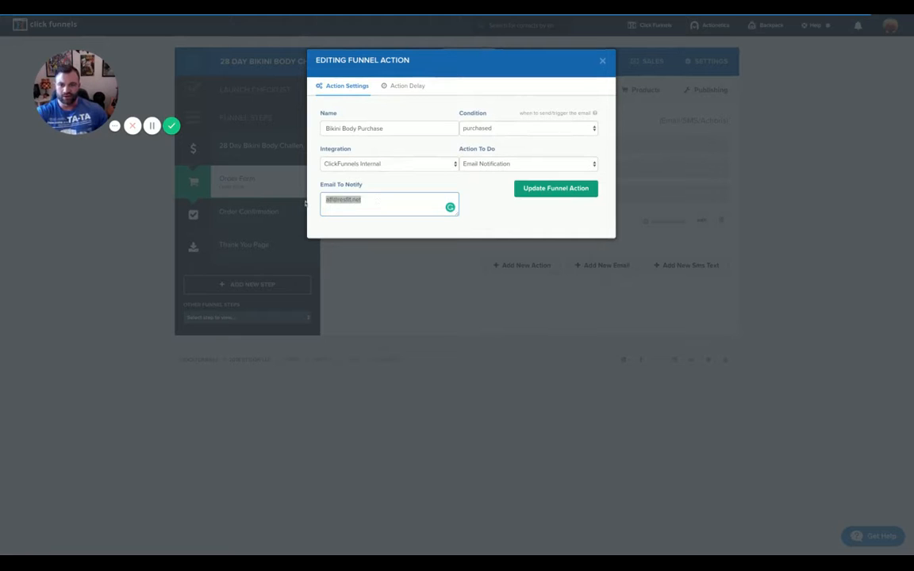
{"action": "key", "text": "BackSpace"}
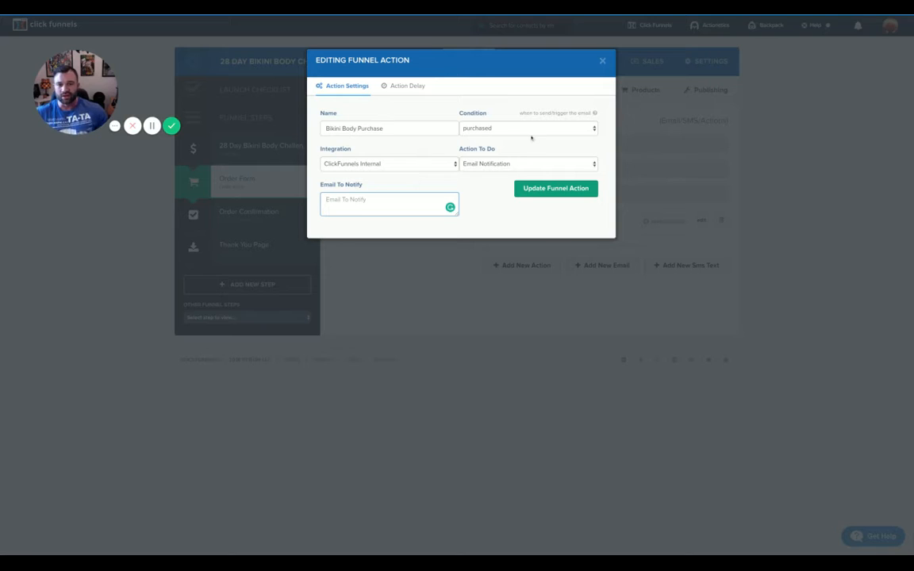
{"action": "left_click", "coordinate": [603, 60]}
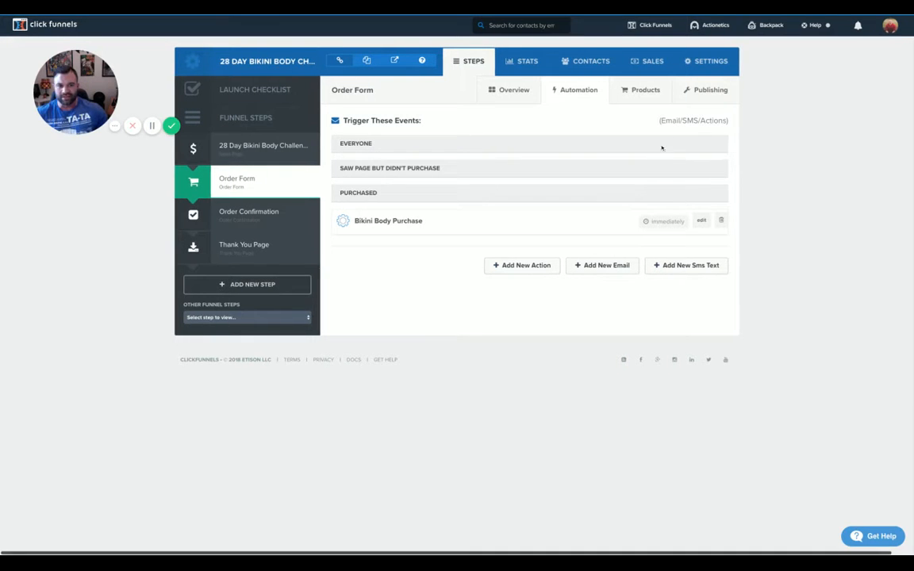
Add a new Order Form automation email, browse the template gallery, and attempt Create Email
{"action": "left_click", "coordinate": [597, 267]}
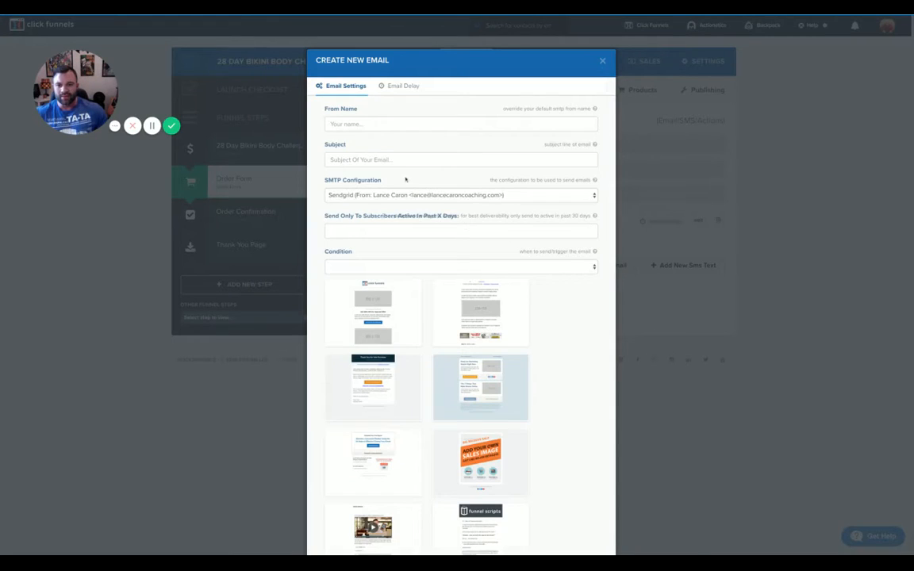
{"action": "scroll", "coordinate": [397, 230], "scroll_direction": "down", "scroll_amount": 2}
{"action": "scroll", "coordinate": [405, 234], "scroll_direction": "up", "scroll_amount": 1}
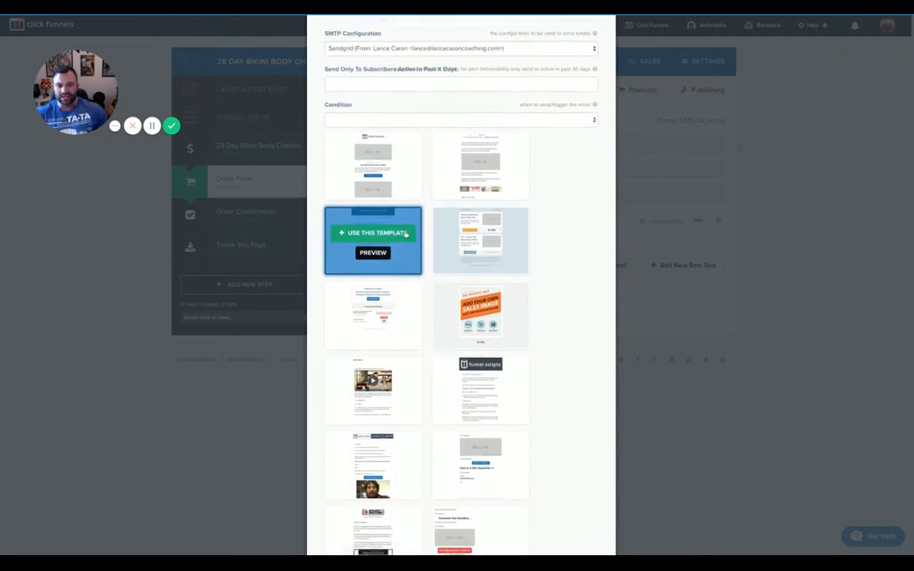
{"action": "scroll", "coordinate": [401, 262], "scroll_direction": "down", "scroll_amount": 2}
{"action": "scroll", "coordinate": [399, 353], "scroll_direction": "down", "scroll_amount": 1}
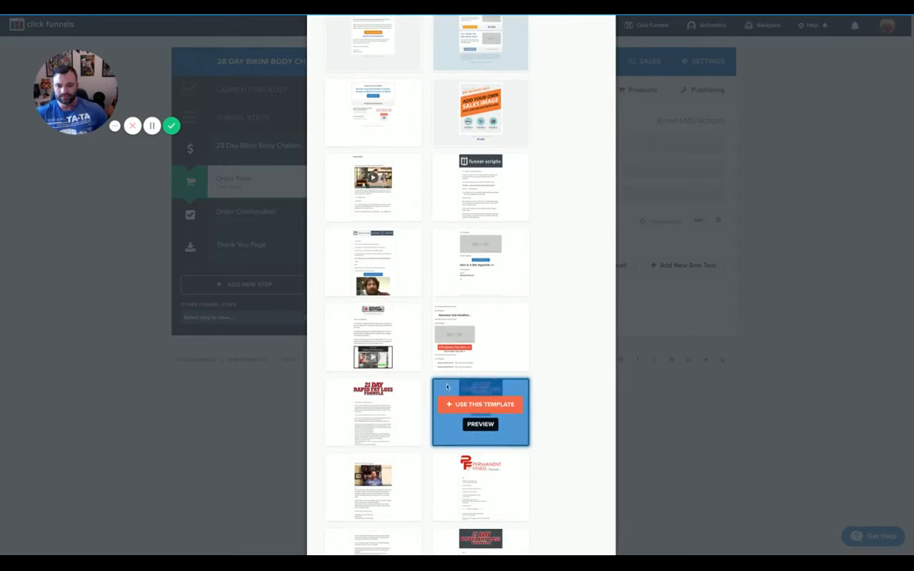
{"action": "scroll", "coordinate": [468, 389], "scroll_direction": "down", "scroll_amount": 4}
{"action": "scroll", "coordinate": [468, 385], "scroll_direction": "down", "scroll_amount": 5}
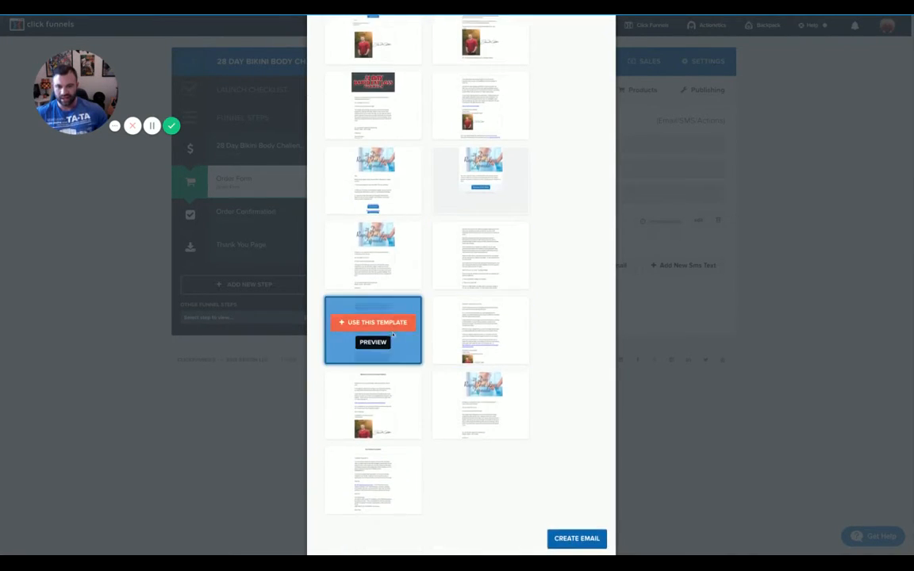
{"action": "scroll", "coordinate": [373, 286], "scroll_direction": "up", "scroll_amount": 1}
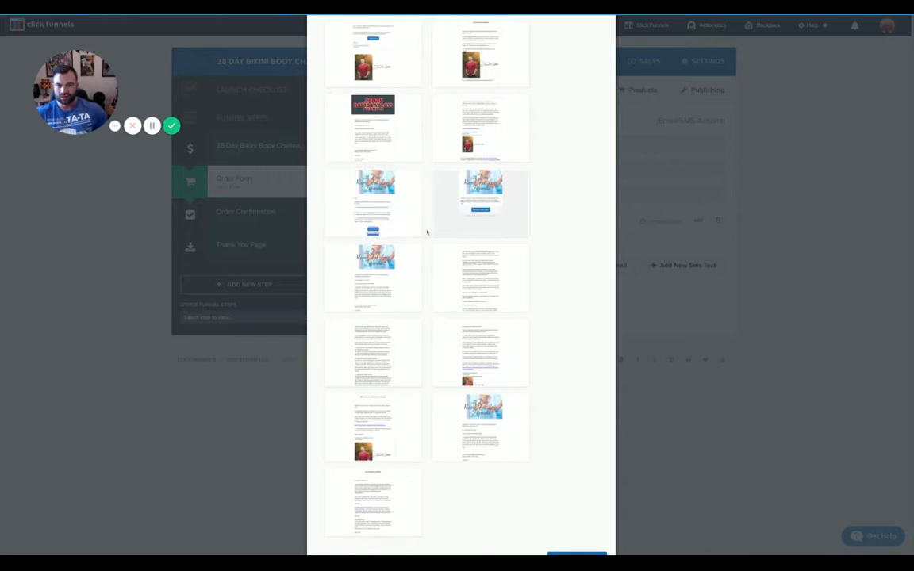
{"action": "scroll", "coordinate": [492, 310], "scroll_direction": "down", "scroll_amount": 3}
{"action": "left_click", "coordinate": [571, 505]}
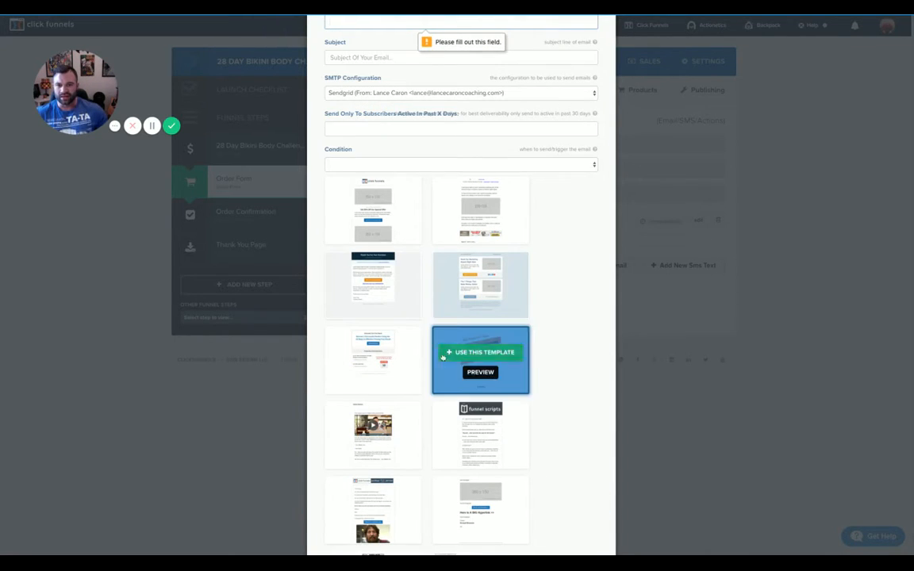
{"action": "scroll", "coordinate": [480, 364], "scroll_direction": "up", "scroll_amount": 2}
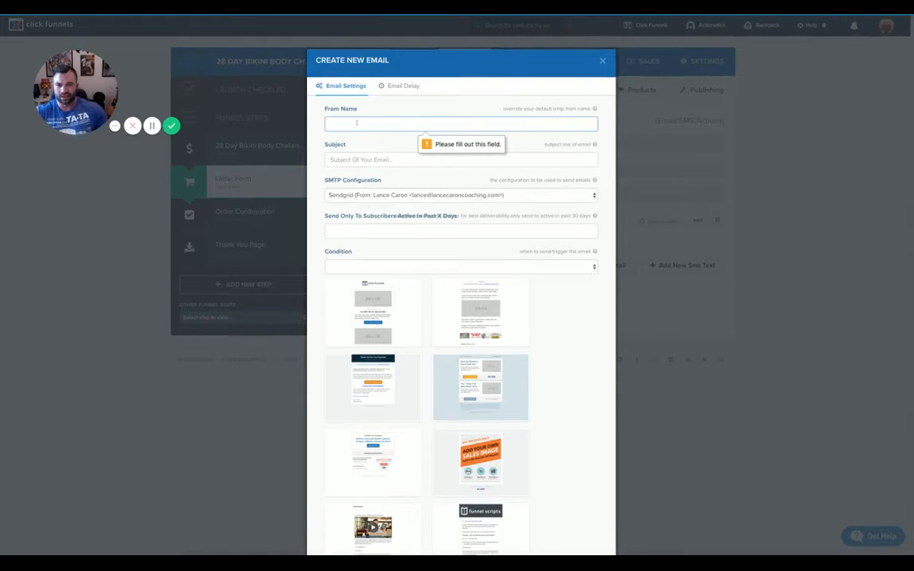
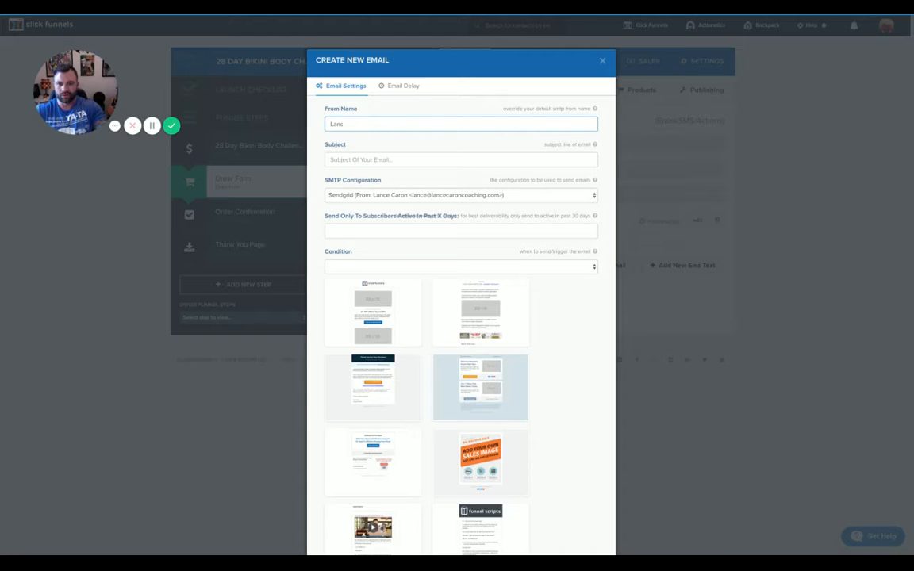
Enter the sender's full name as the email's From name
{"action": "key", "text": "Tab"}
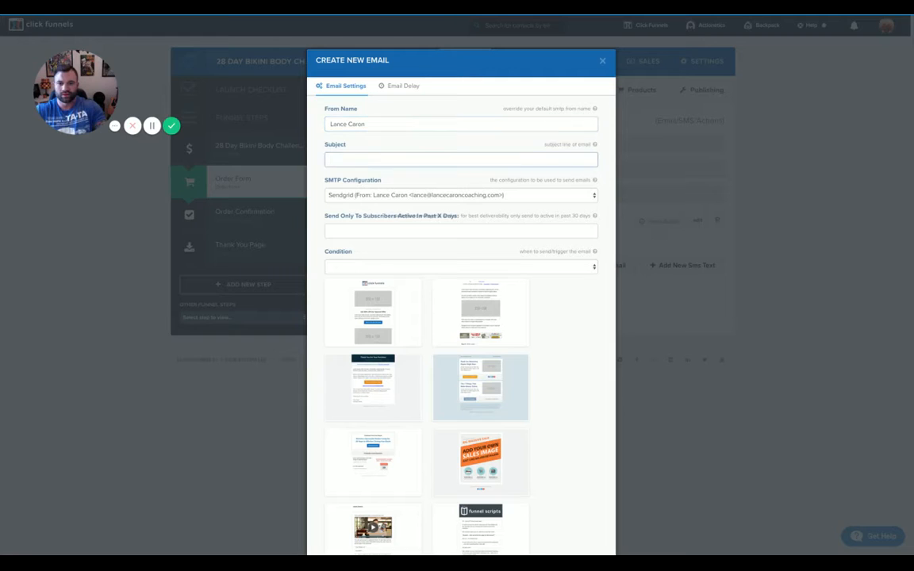
Set the subject to 'Welcome to the 28 Day Bikini Body Challenge'
{"action": "type", "text": "Welcome"}
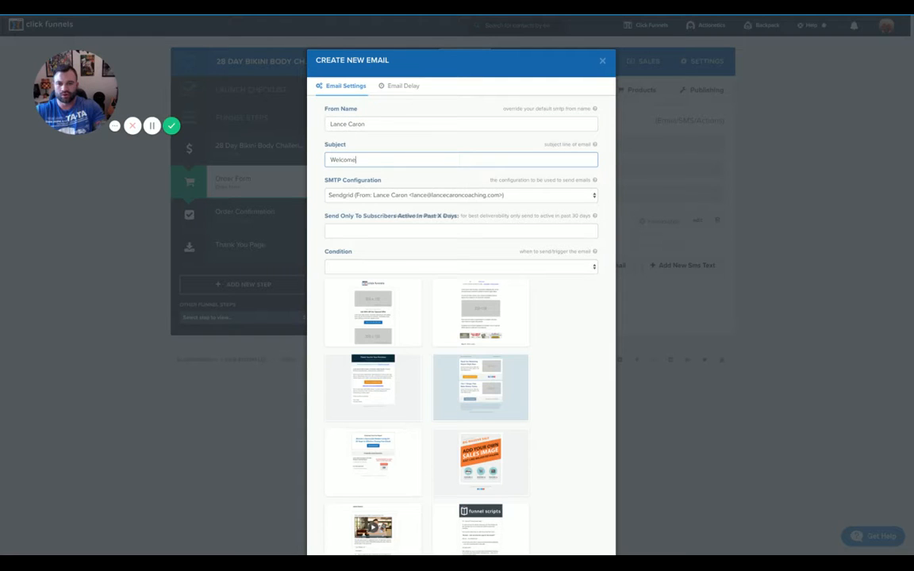
{"action": "type", "text": " to the 21 Day"}
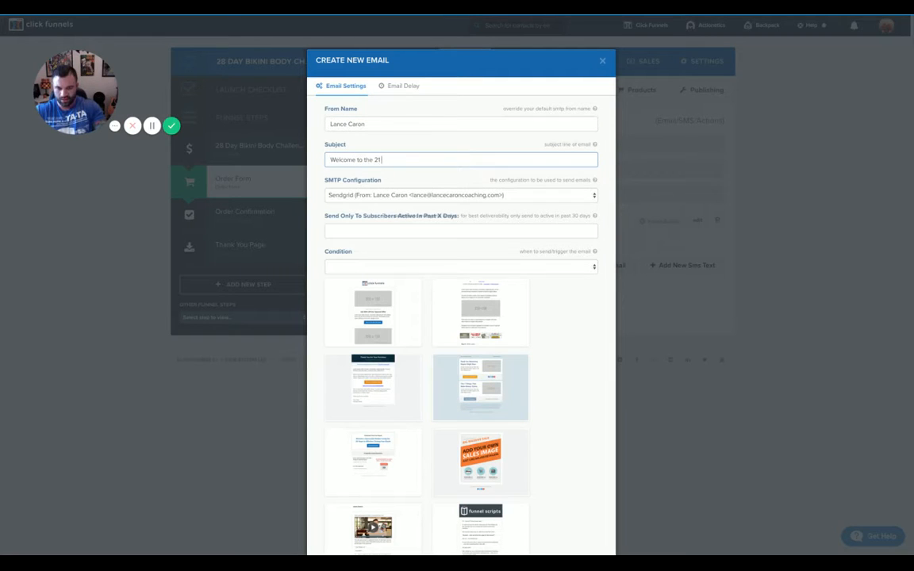
{"action": "key", "text": "BackSpace"}
{"action": "key", "text": "BackSpace"}
{"action": "key", "text": "BackSpace"}
{"action": "key", "text": "BackSpace"}
{"action": "key", "text": "BackSpace"}
{"action": "key", "text": "BackSpace"}
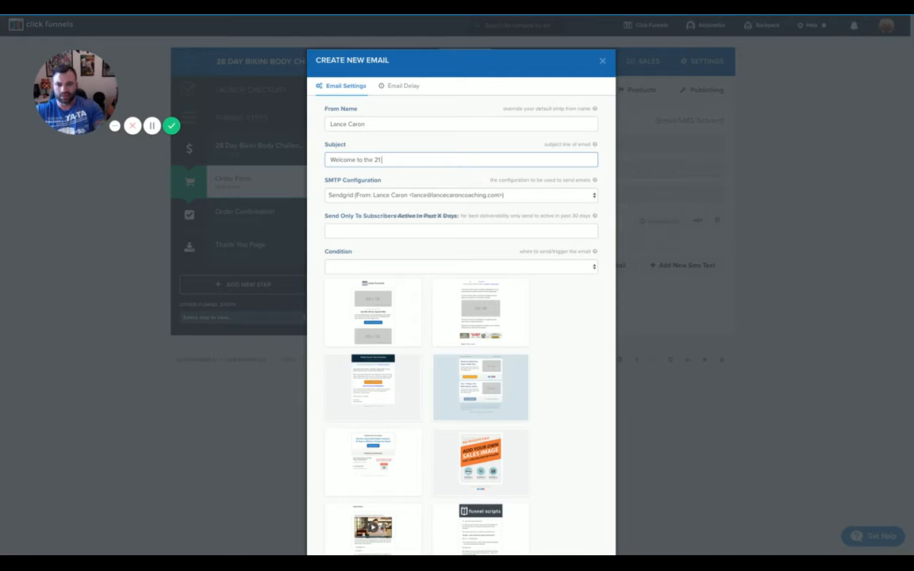
{"action": "type", "text": "8 Day Bikini Body Challenge"}
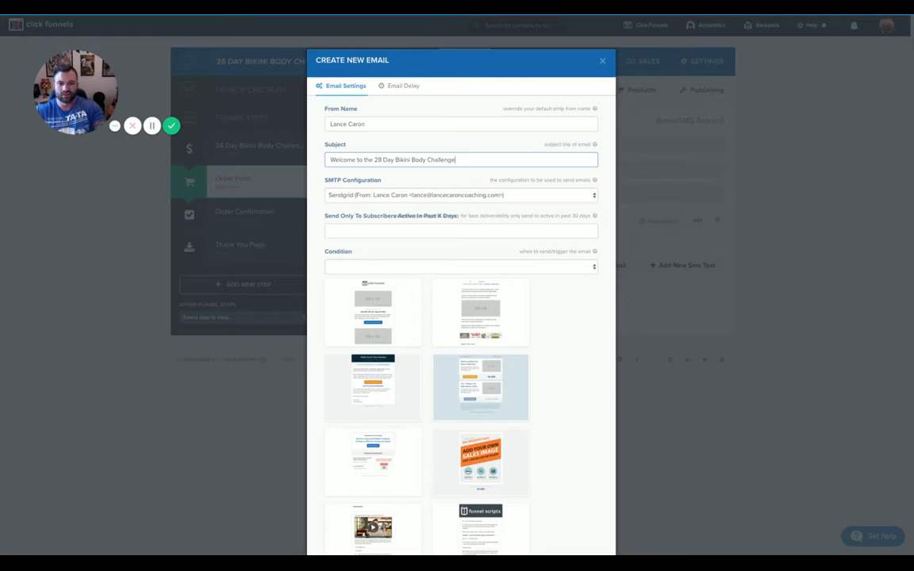
{"action": "key", "text": "BackSpace"}
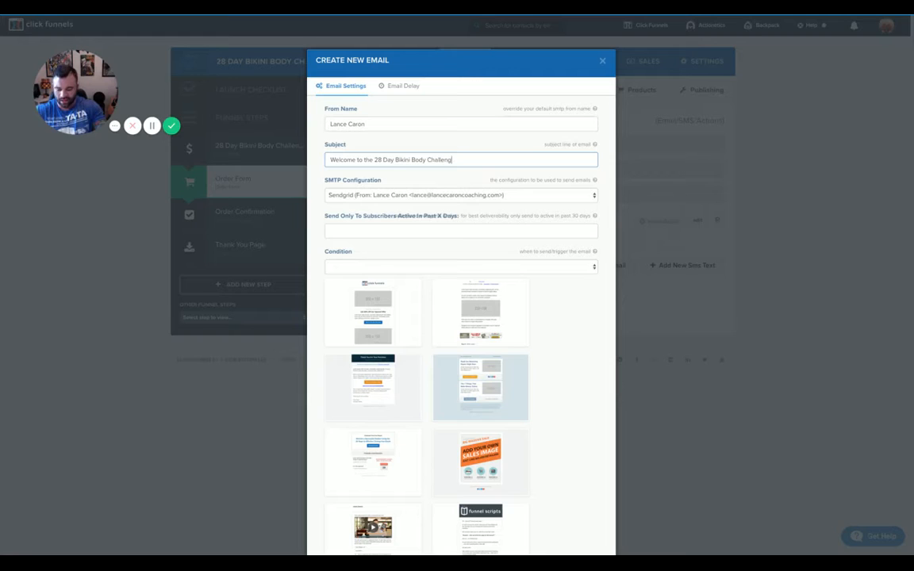
{"action": "type", "text": "e"}
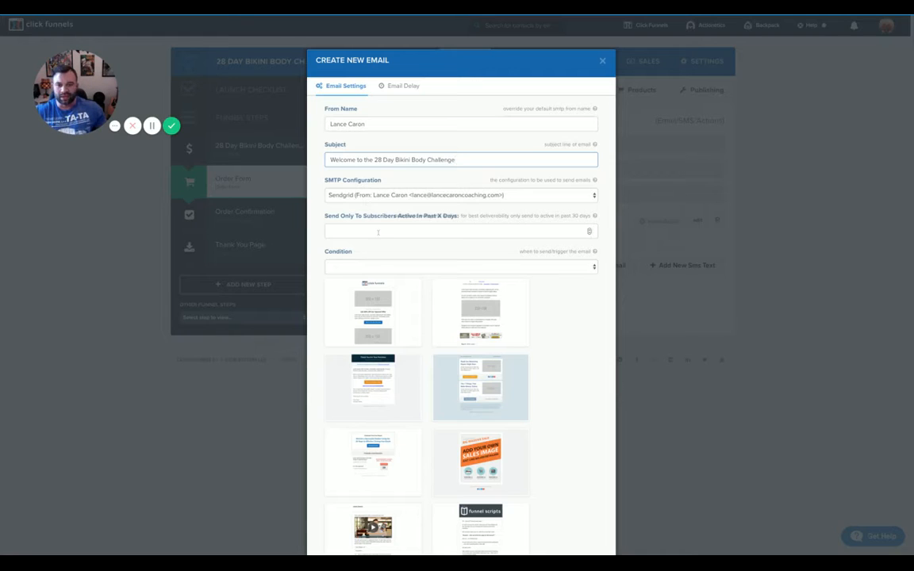
{"action": "scroll", "coordinate": [377, 238], "scroll_direction": "down", "scroll_amount": 1}
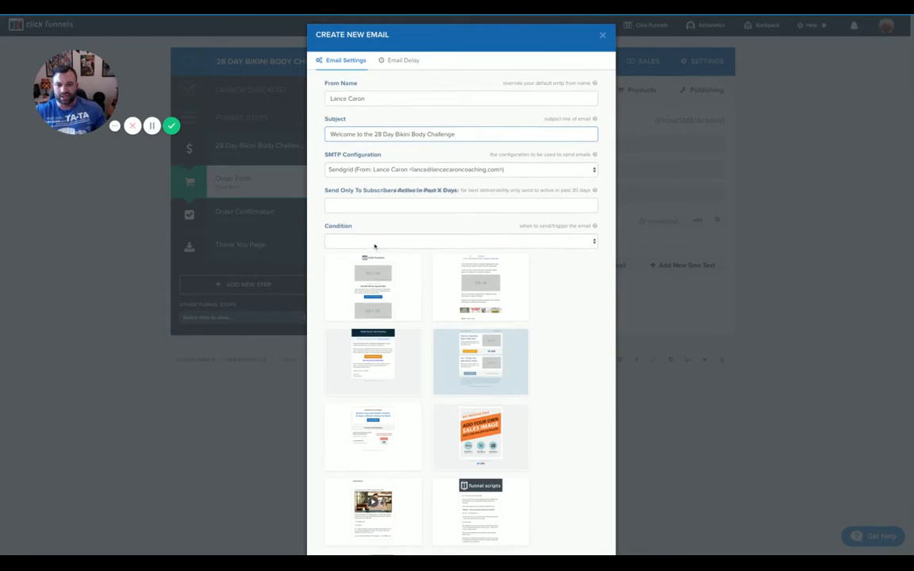
Choose 'purchased' as the email's send condition and look over the template grid
{"action": "left_click", "coordinate": [374, 245]}
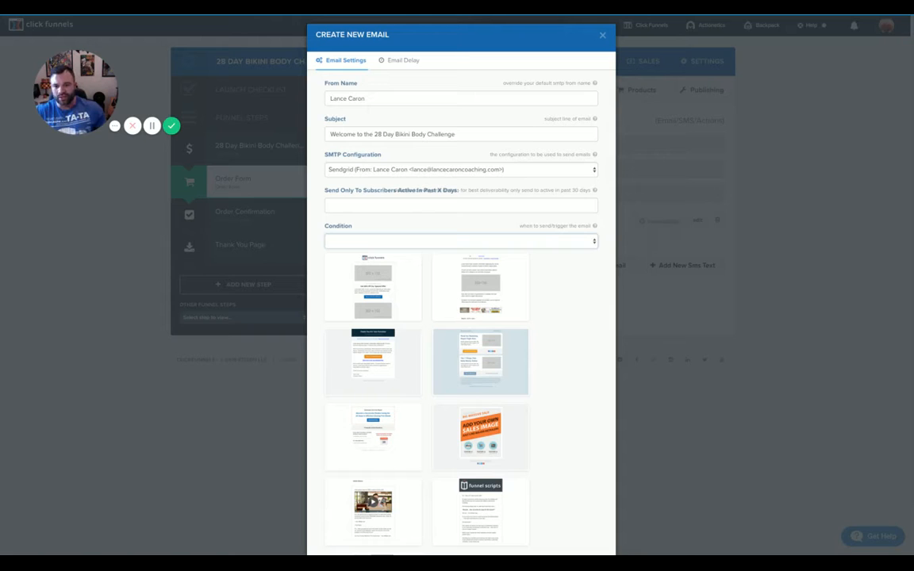
{"action": "scroll", "coordinate": [410, 271], "scroll_direction": "down", "scroll_amount": 5}
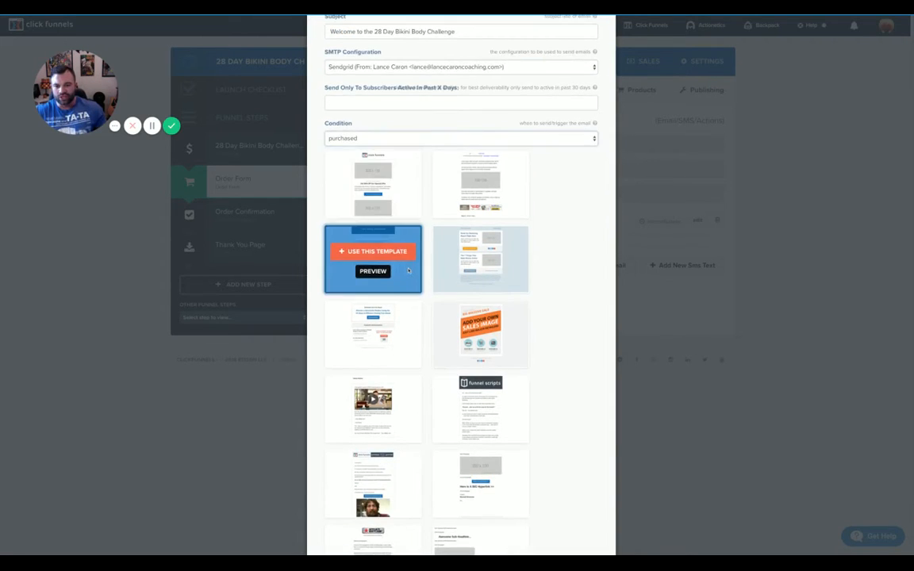
{"action": "scroll", "coordinate": [411, 271], "scroll_direction": "down", "scroll_amount": 3}
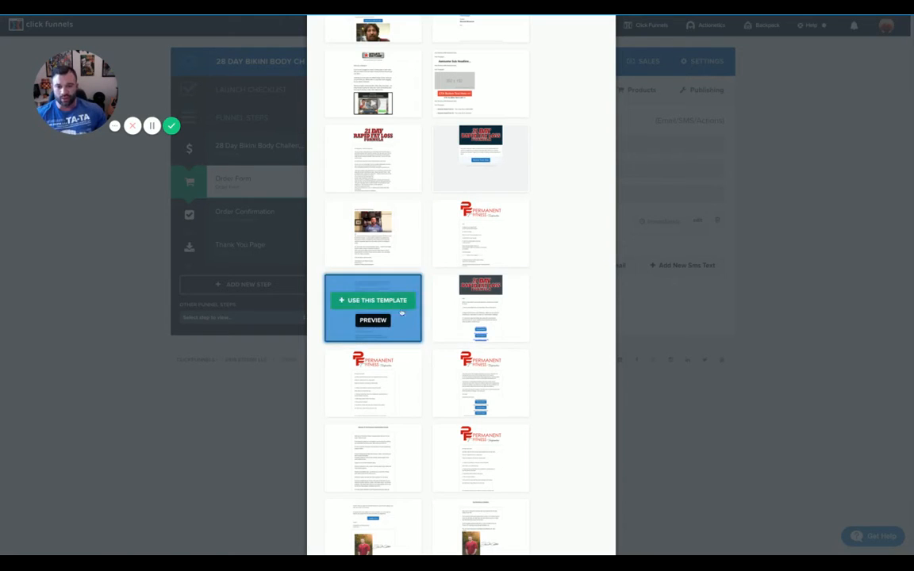
{"action": "scroll", "coordinate": [412, 313], "scroll_direction": "up", "scroll_amount": 1}
{"action": "scroll", "coordinate": [420, 313], "scroll_direction": "up", "scroll_amount": 3}
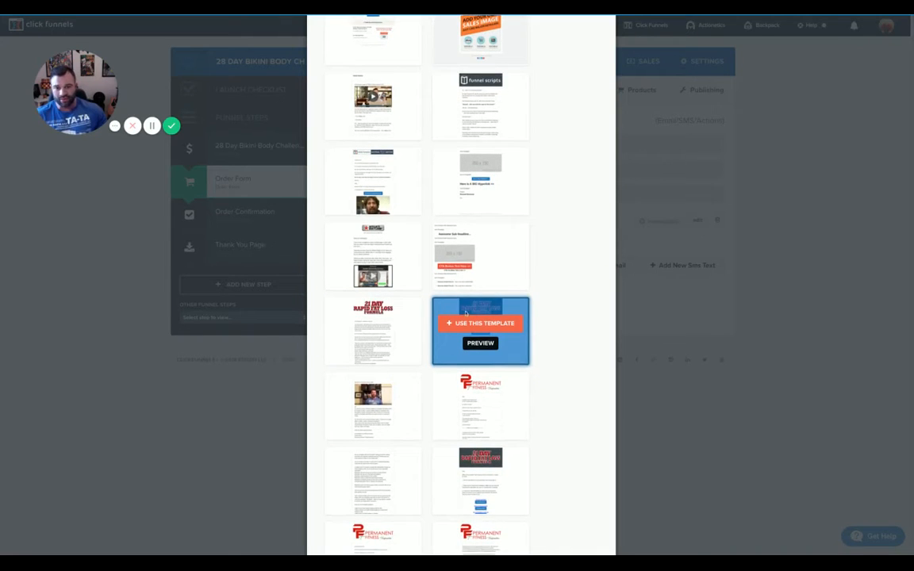
{"action": "scroll", "coordinate": [466, 315], "scroll_direction": "up", "scroll_amount": 10}
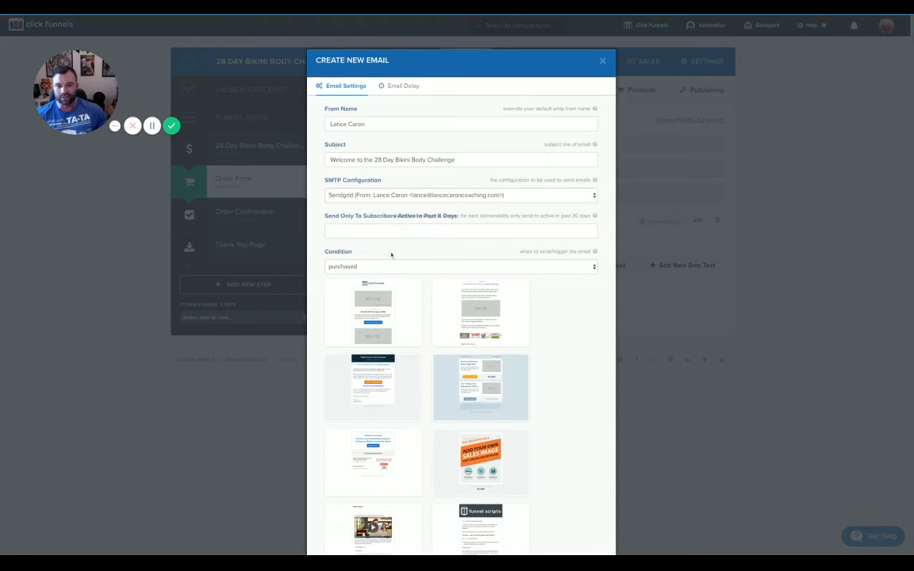
Replace the subject with 'We noticed that you didn't complete your registration'
{"action": "scroll", "coordinate": [390, 255], "scroll_direction": "down", "scroll_amount": 1}
{"action": "triple_click", "coordinate": [466, 124]}
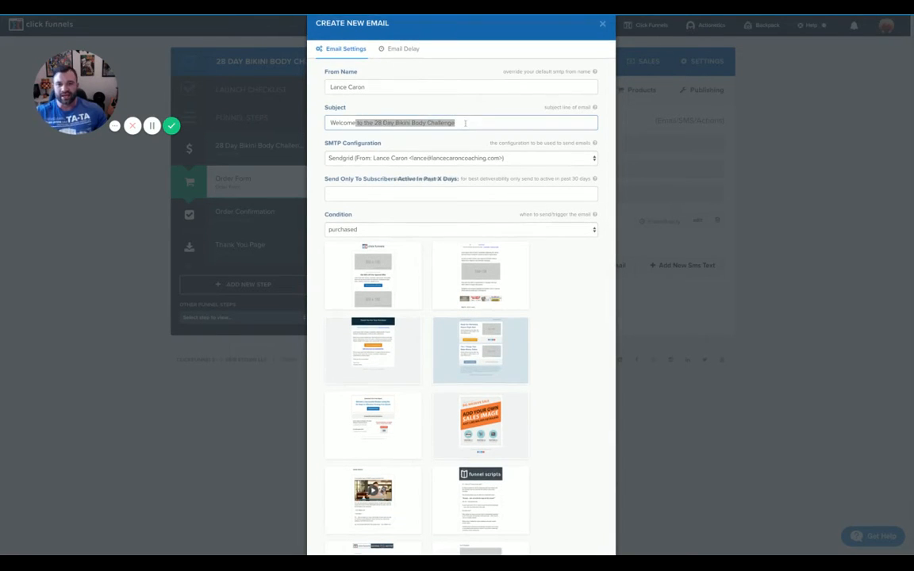
{"action": "type", "text": "We "}
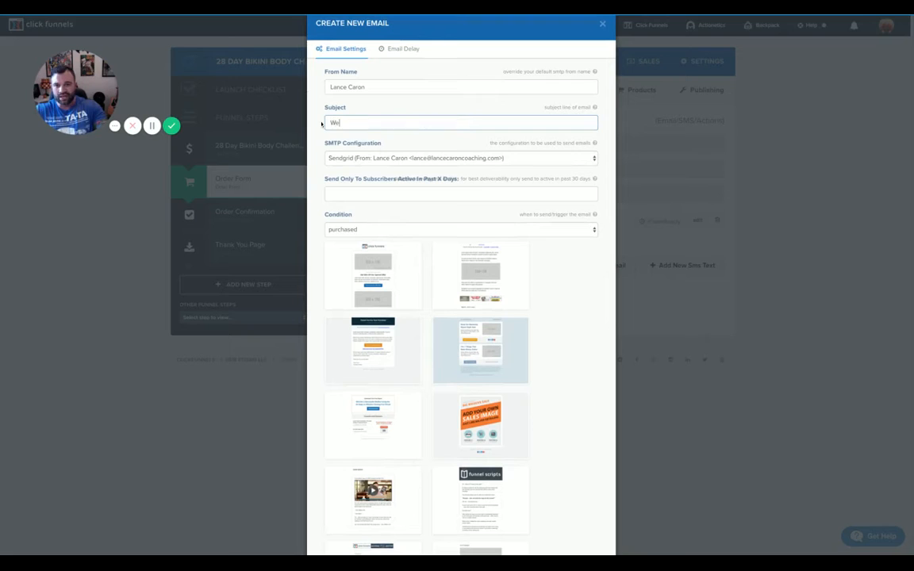
{"action": "type", "text": "noticed t"}
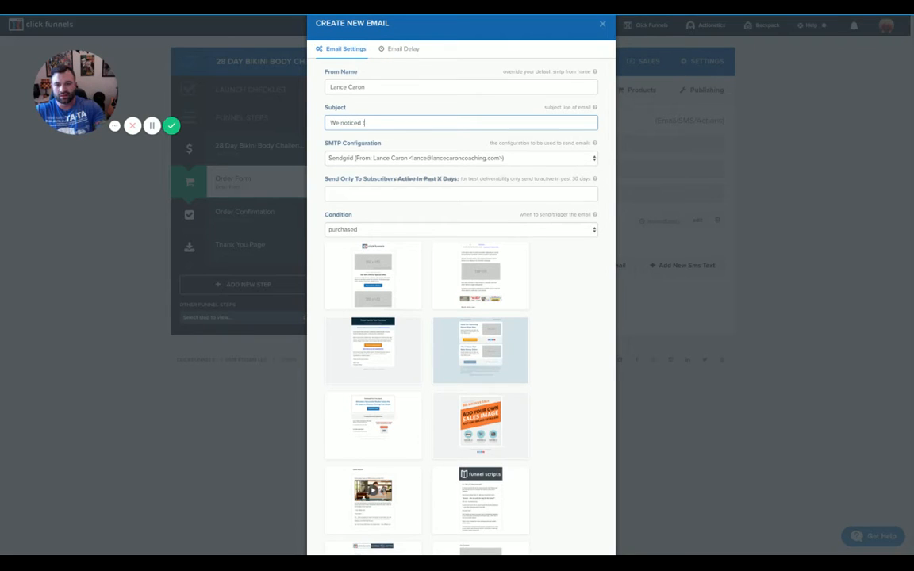
{"action": "type", "text": "hat you dindt"}
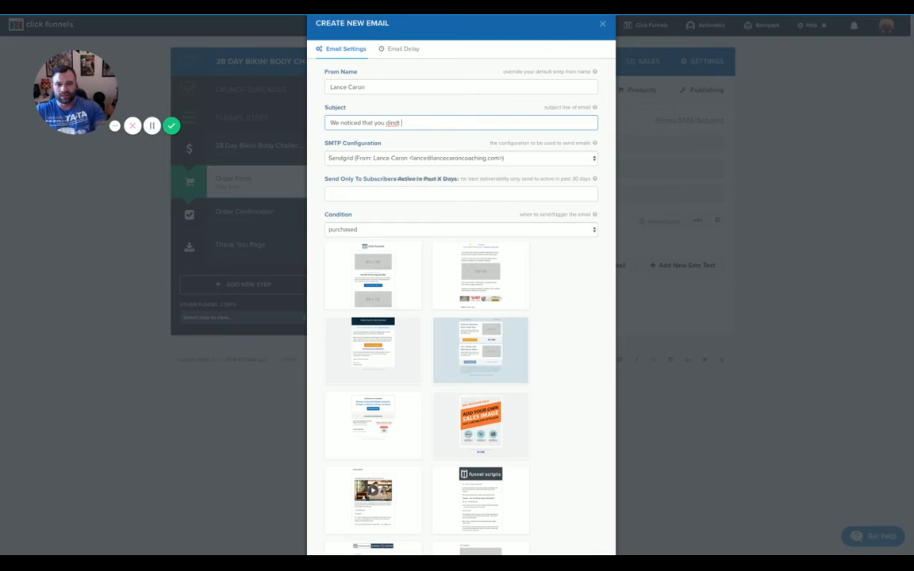
{"action": "key", "text": "BackSpace"}
{"action": "key", "text": "BackSpace"}
{"action": "key", "text": "BackSpace"}
{"action": "key", "text": "BackSpace"}
{"action": "type", "text": "dn't complete your"}
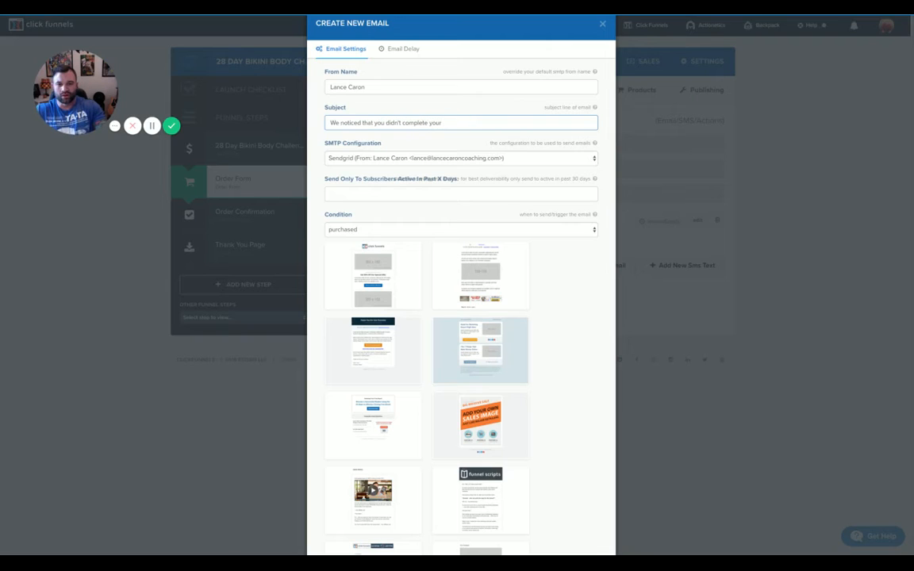
{"action": "type", "text": " regisgtrat"}
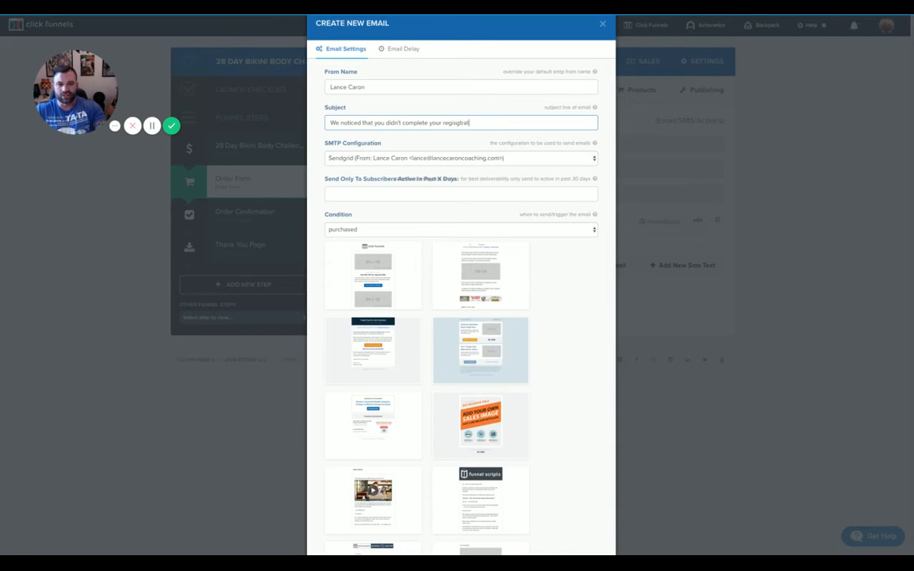
{"action": "key", "text": "BackSpace"}
{"action": "key", "text": "BackSpace"}
{"action": "key", "text": "BackSpace"}
{"action": "key", "text": "BackSpace"}
{"action": "key", "text": "BackSpace"}
{"action": "type", "text": "tration"}
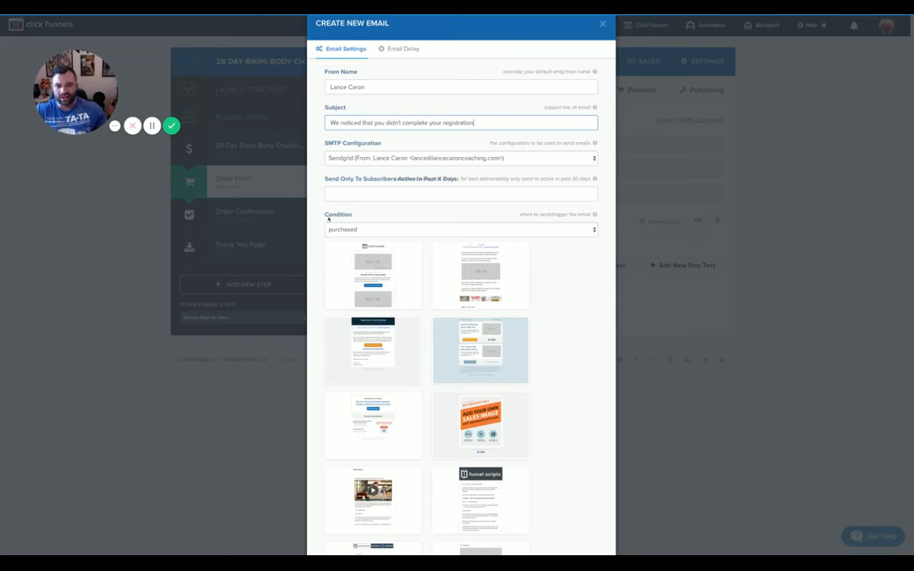
Set the send condition to 'saw page but didn't purchase'
{"action": "left_click", "coordinate": [375, 195]}
{"action": "left_click", "coordinate": [376, 234]}
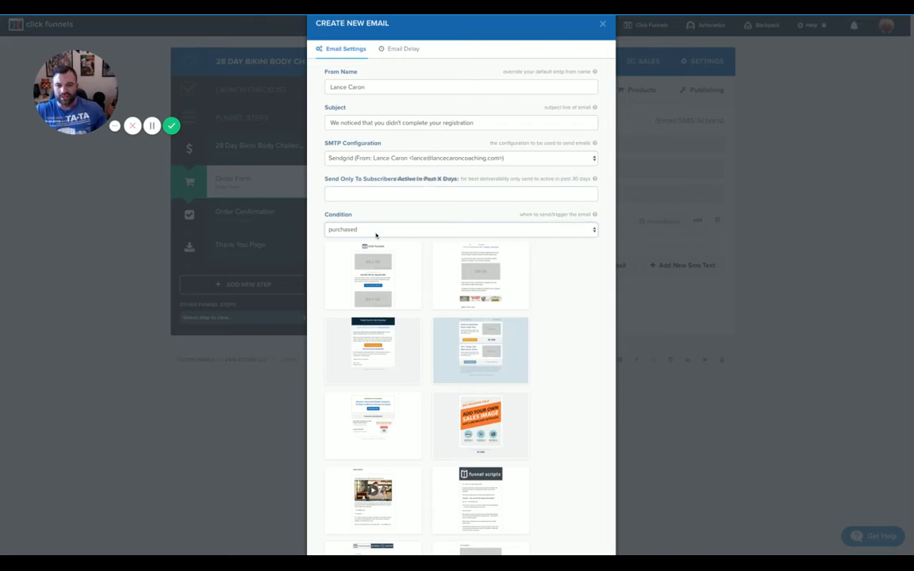
{"action": "left_click", "coordinate": [377, 230]}
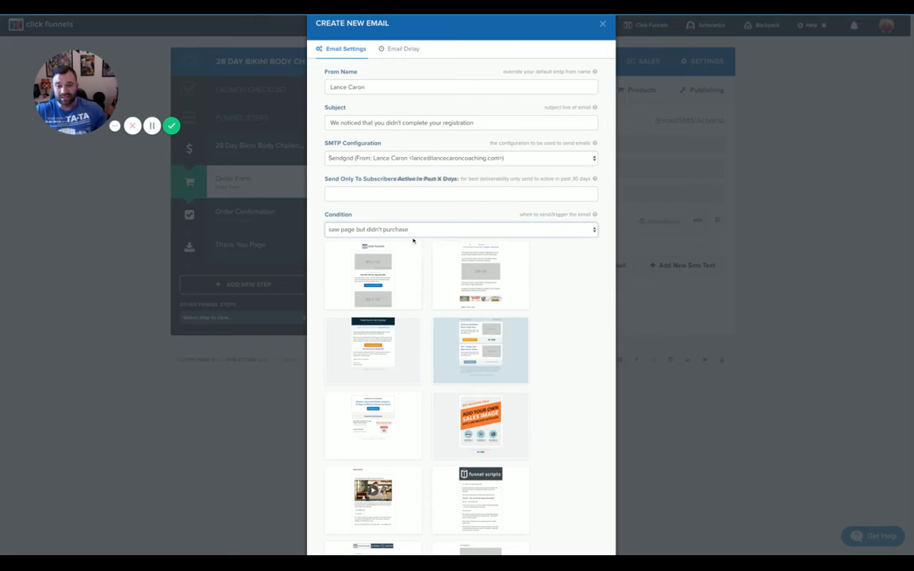
Review the template grid, then close the Create New Email dialog without creating the email
{"action": "scroll", "coordinate": [252, 209], "scroll_direction": "down", "scroll_amount": 1}
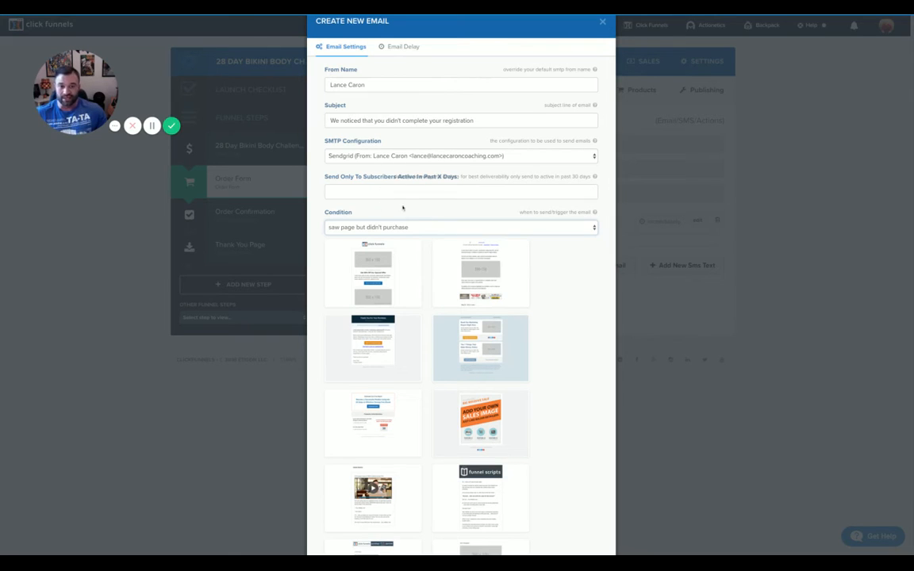
{"action": "mouse_move", "coordinate": [399, 274]}
{"action": "scroll", "coordinate": [396, 318], "scroll_direction": "up", "scroll_amount": 1}
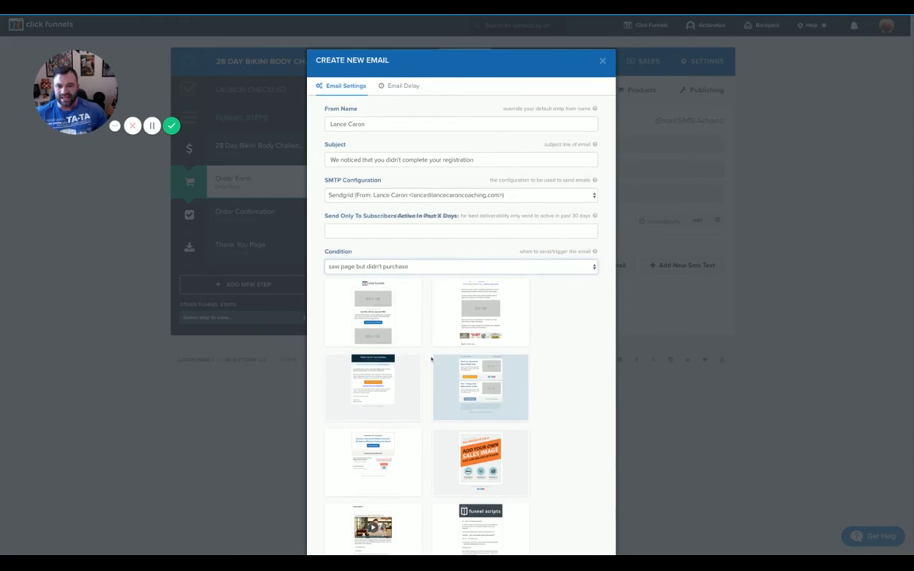
{"action": "scroll", "coordinate": [436, 341], "scroll_direction": "down", "scroll_amount": 1}
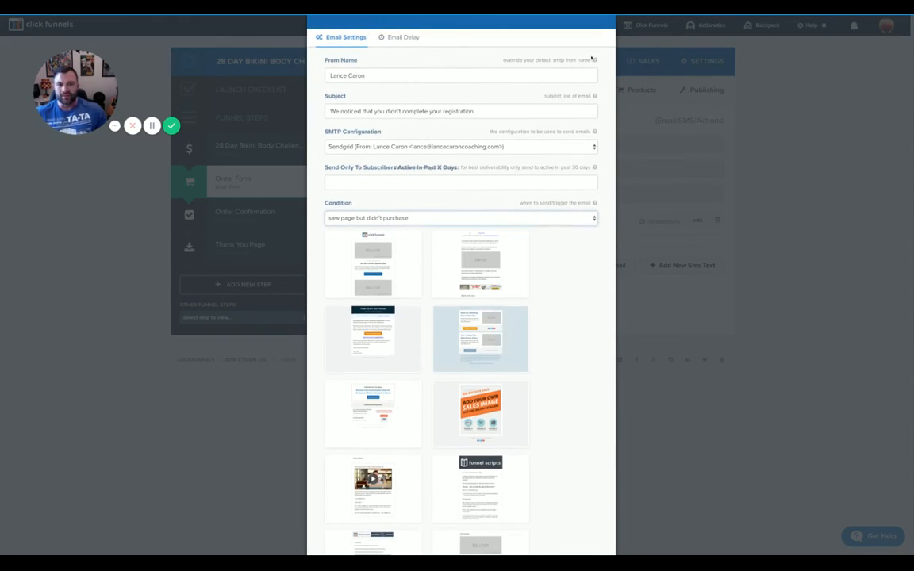
{"action": "scroll", "coordinate": [602, 48], "scroll_direction": "up", "scroll_amount": 1}
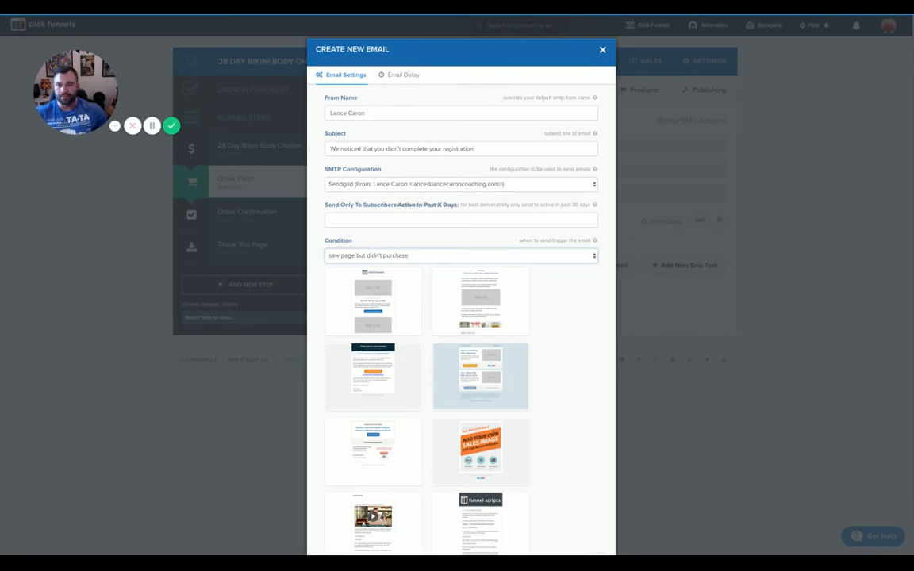
{"action": "left_click", "coordinate": [602, 51]}
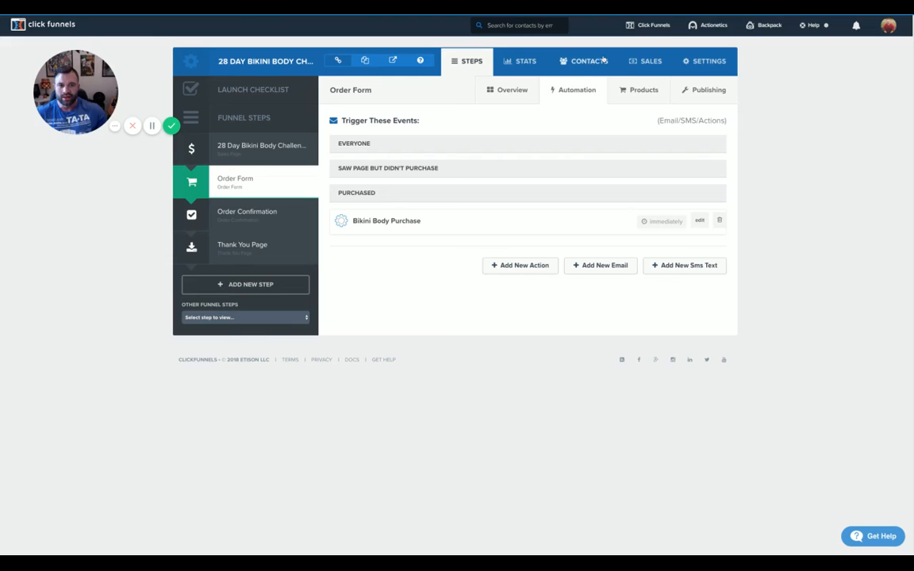